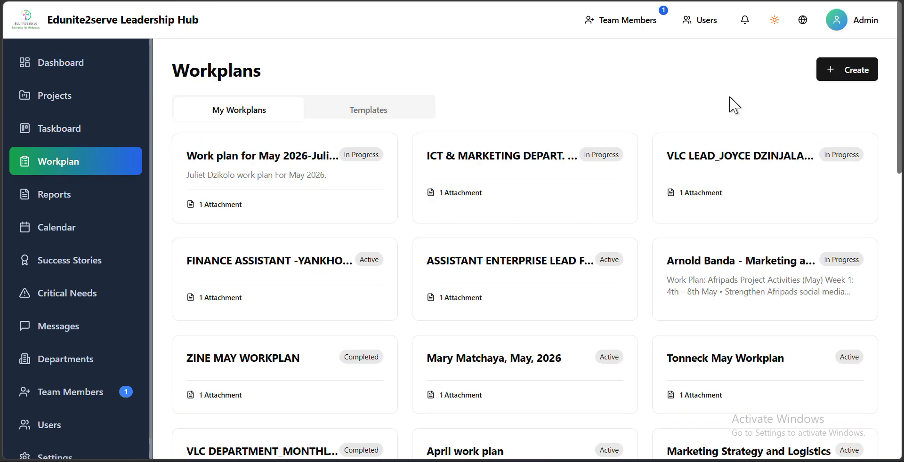
- Start a new workplan titled "Q3 ICT DEPART." and set its status to Active
left_click(860, 70)
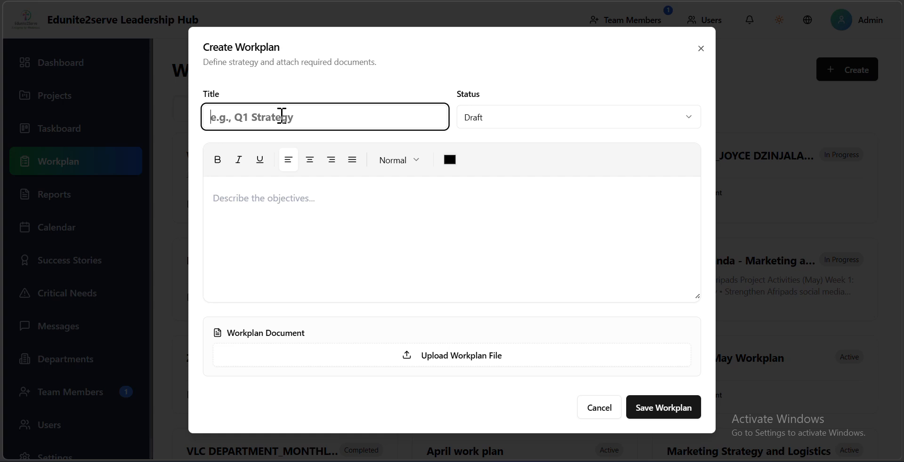
key("Caps_Lock")
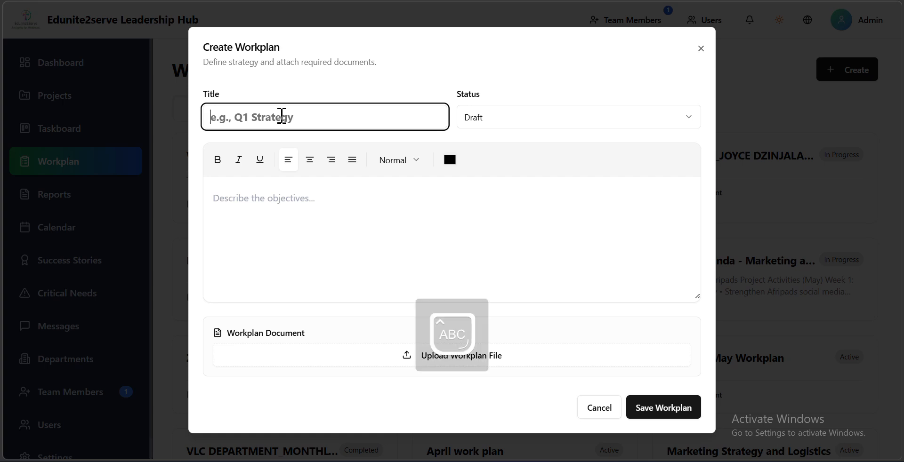
type("Q3")
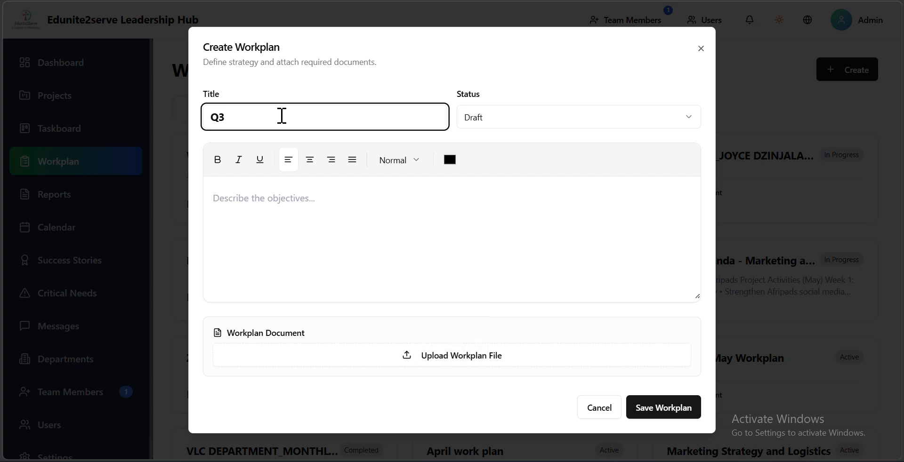
type(" ICT DEPART.")
left_click(509, 121)
left_click(504, 157)
left_click(338, 207)
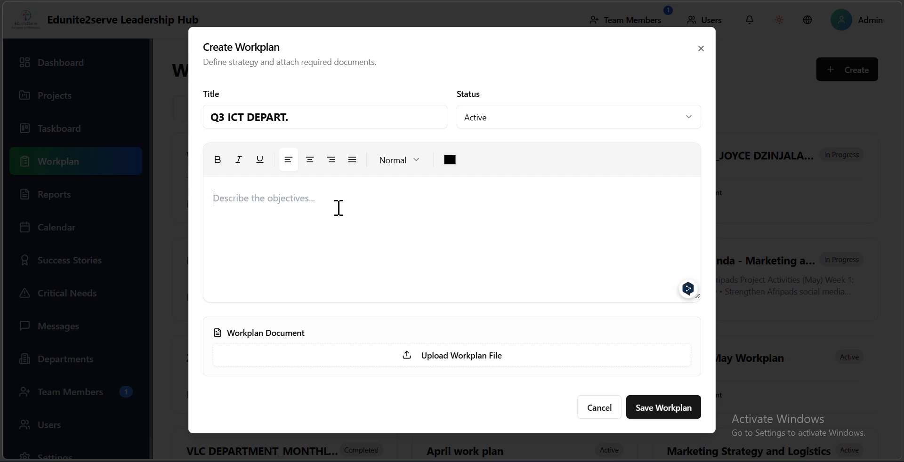
type("HDADB")
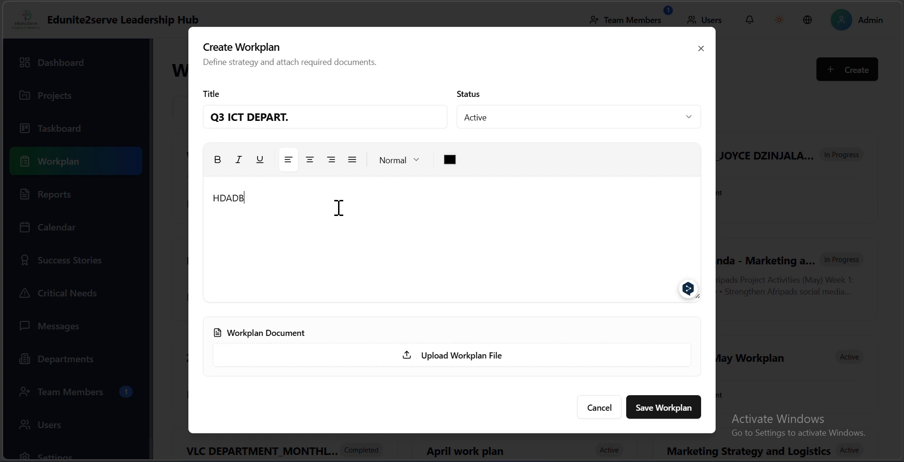
key("BackSpace")
key("BackSpace")
key("BackSpace")
key("BackSpace")
key("BackSpace")
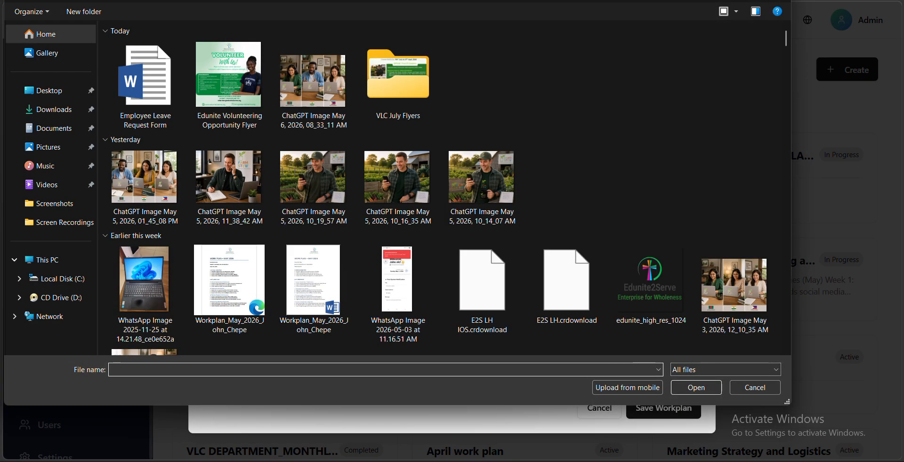
- Check the status options for the new workplan and close it without uploading a document or saving
left_click(780, 1)
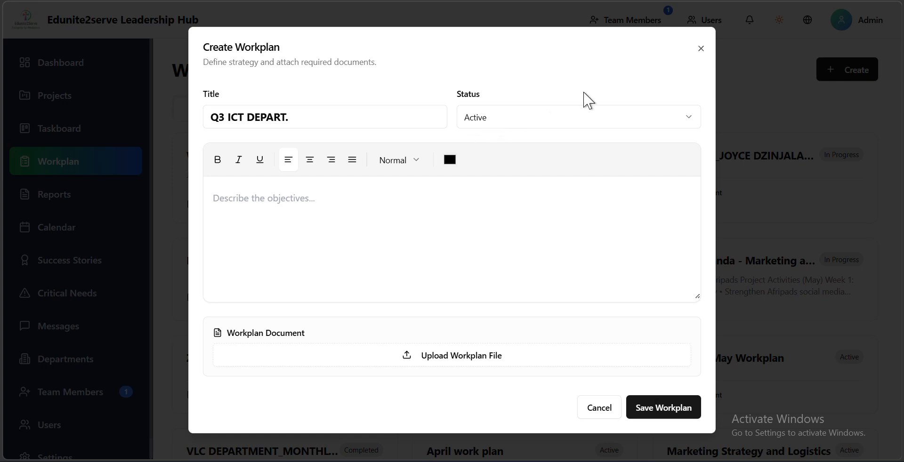
left_click(568, 124)
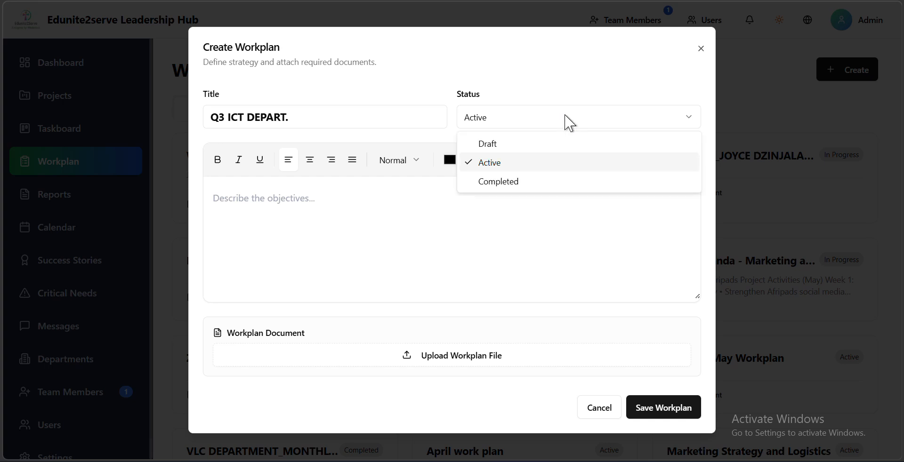
left_click(568, 124)
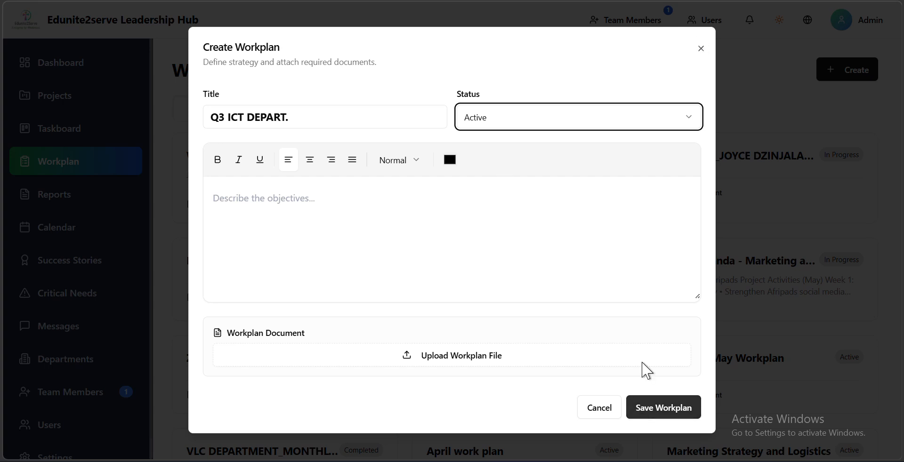
left_click(701, 53)
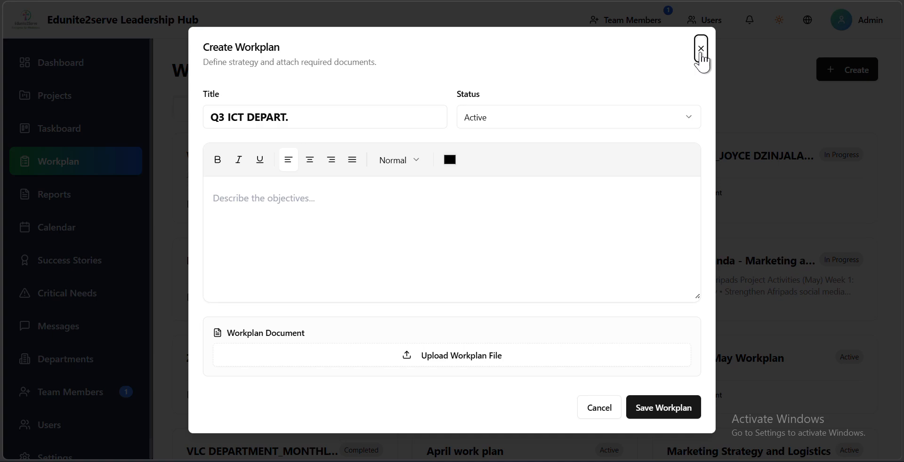
left_click(701, 53)
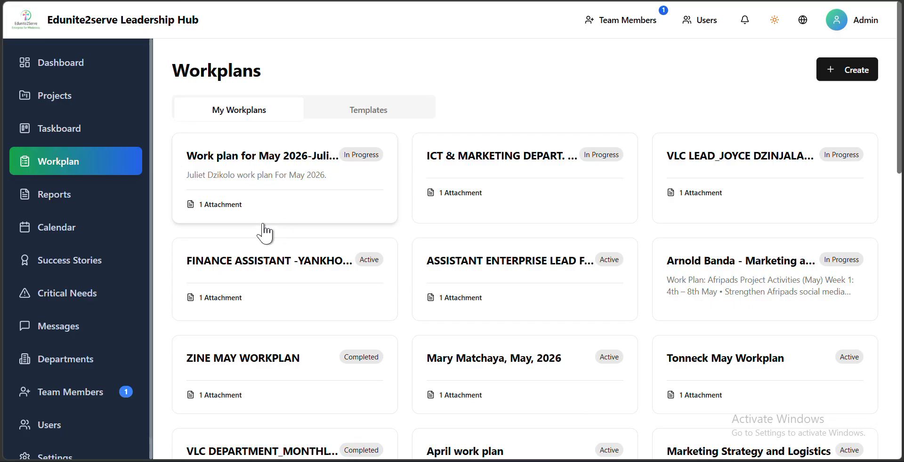
- Open the ICT & MARKETING DEPART. WORK PLAN – MAY 2026 workplan for editing and set its status to Completed
left_click(490, 186)
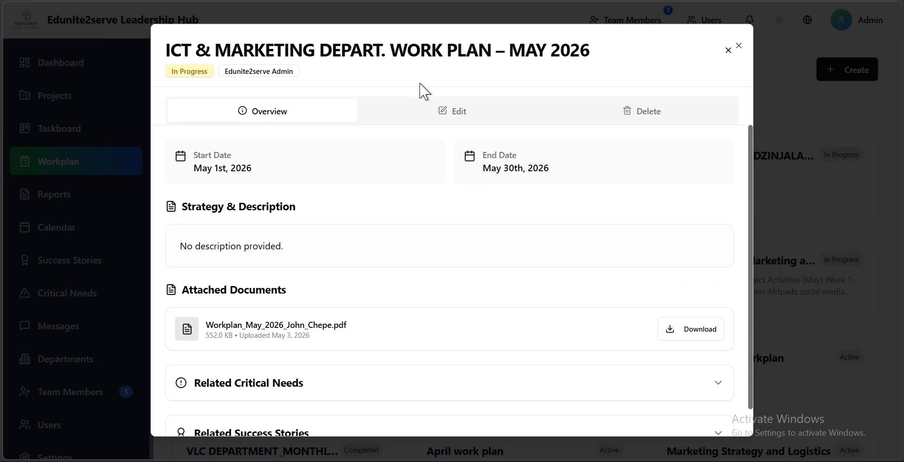
left_click(459, 113)
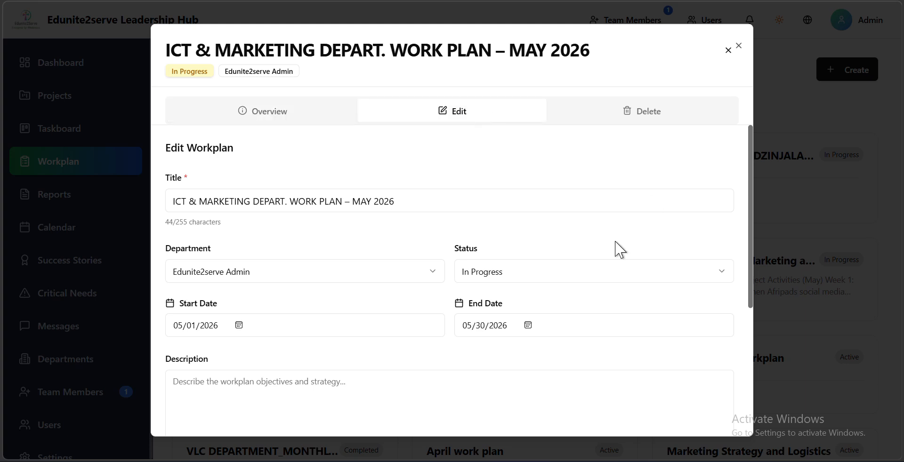
left_click(507, 278)
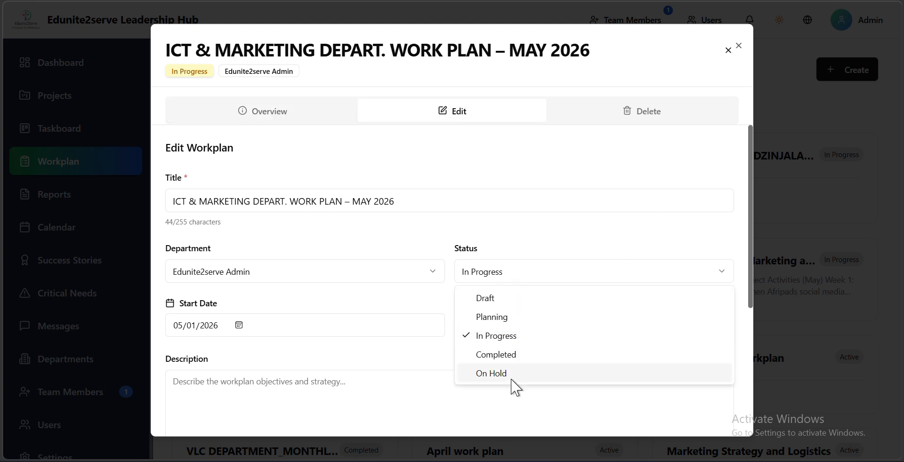
left_click(513, 355)
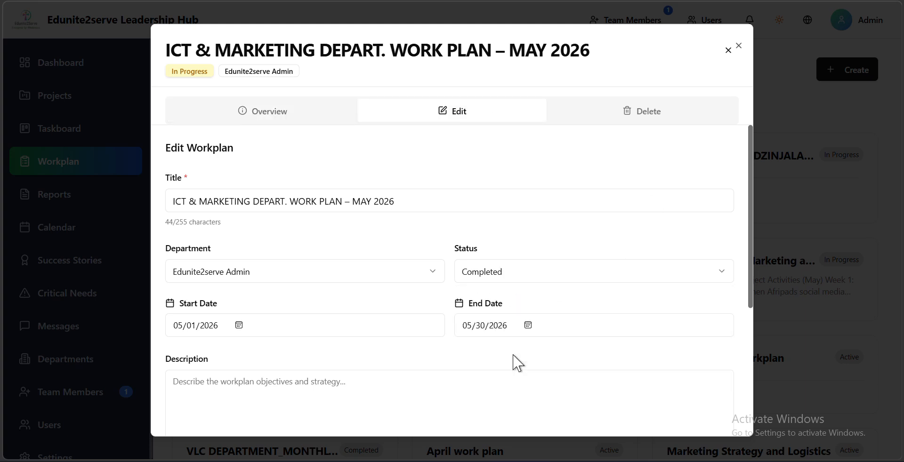
- Set the workplan's status back to In Progress and check the available status options
left_click(530, 279)
left_click(511, 338)
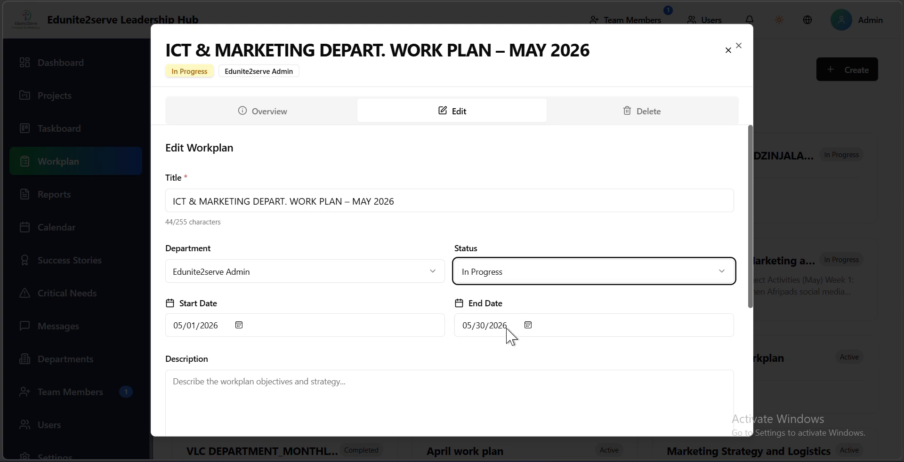
left_click(519, 280)
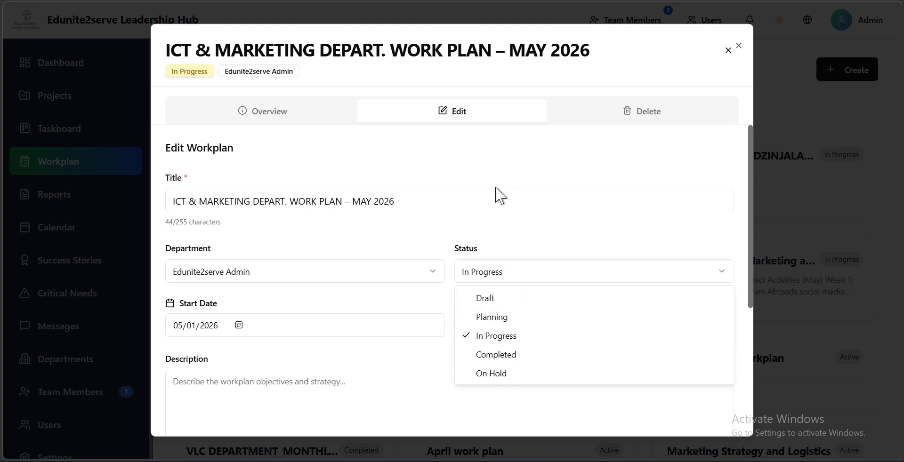
left_click(492, 214)
- Look through the remaining fields of the workplan's edit form and close the workplan
scroll(546, 277, "down", 1)
scroll(604, 323, "down", 4)
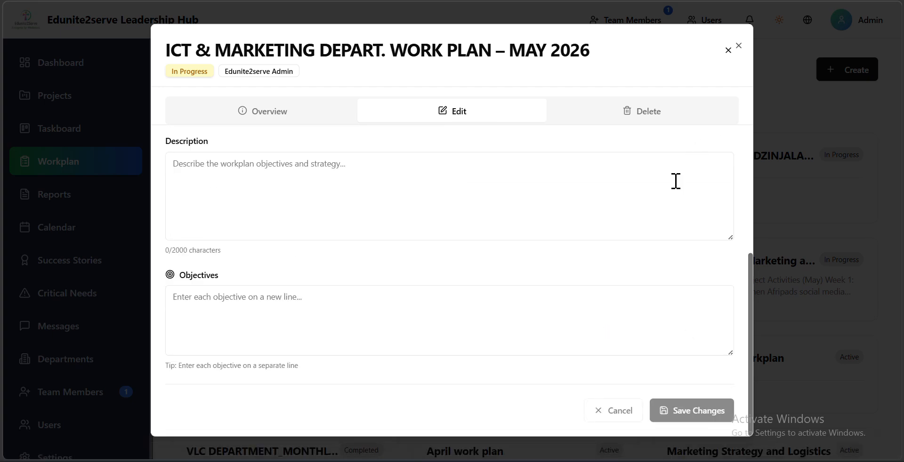
scroll(612, 222, "up", 1)
scroll(593, 232, "up", 2)
scroll(594, 238, "up", 2)
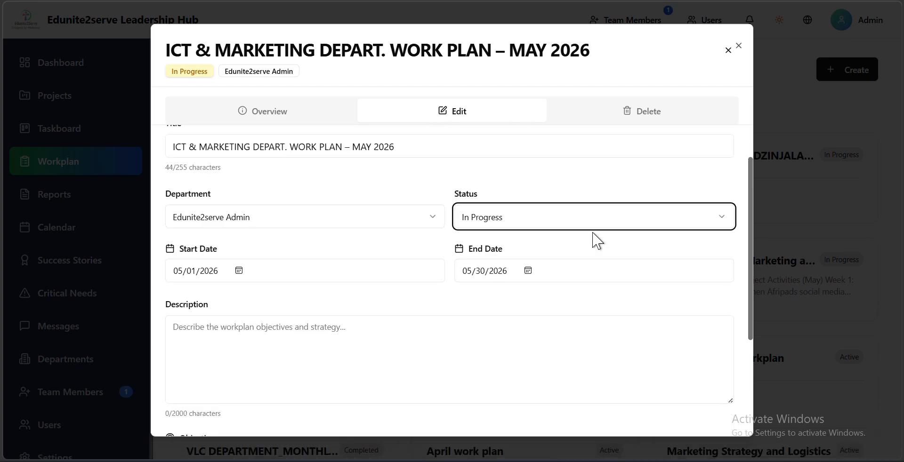
scroll(594, 236, "down", 4)
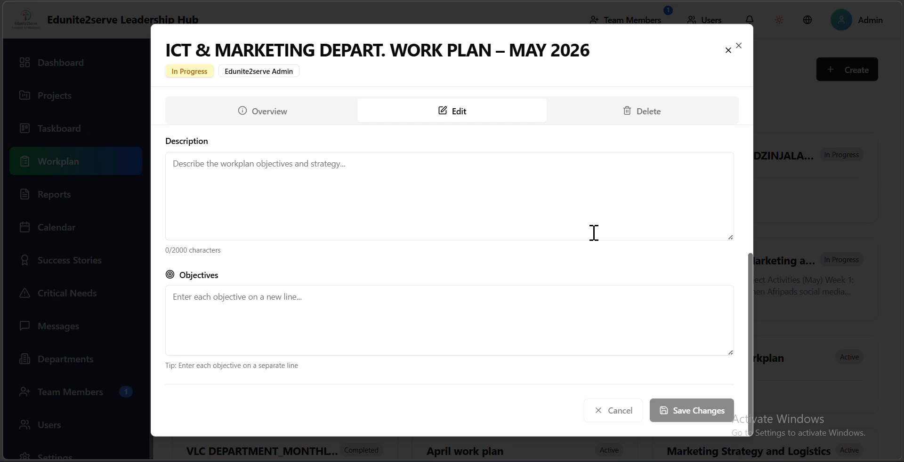
left_click(739, 46)
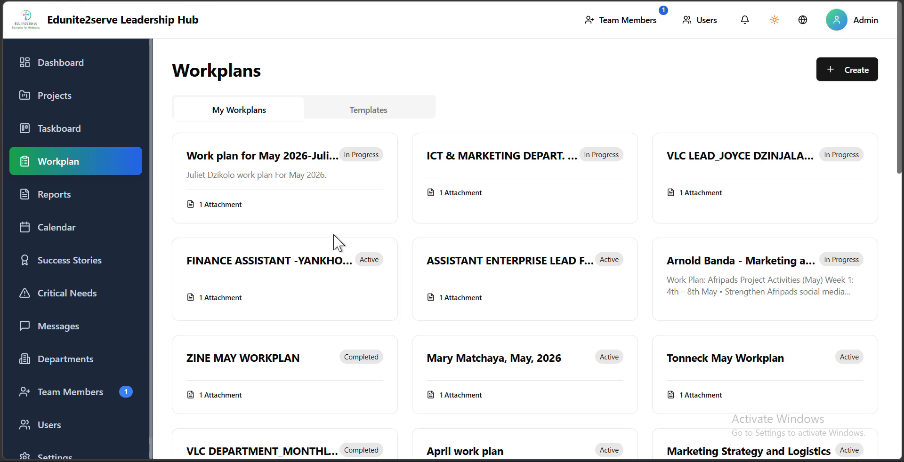
- Go to the taskboard and start creating a new board
left_click(78, 124)
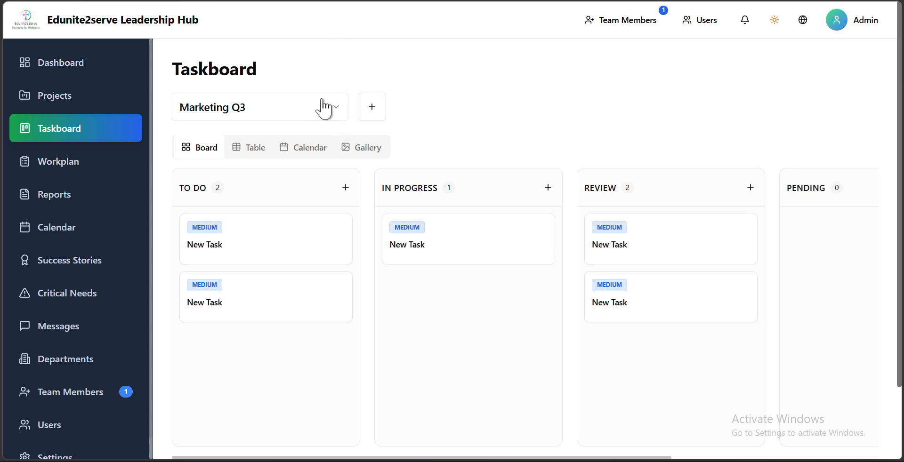
left_click(372, 109)
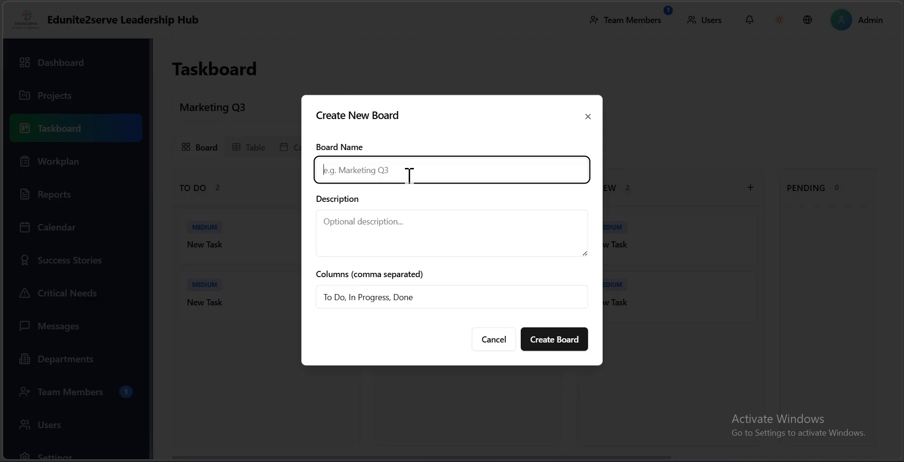
type("Mark")
key("BackSpace")
key("BackSpace")
key("BackSpace")
key("BackSpace")
- Name the new board "April Afripads Marketing"
type("Apri")
type("l")
type(" Mar")
key("BackSpace")
key("BackSpace")
key("BackSpace")
type("Afripad")
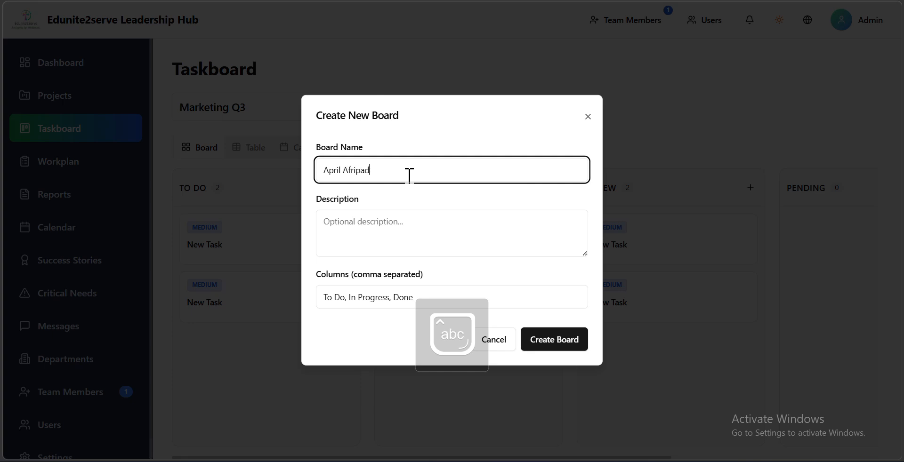
type(" Marketing")
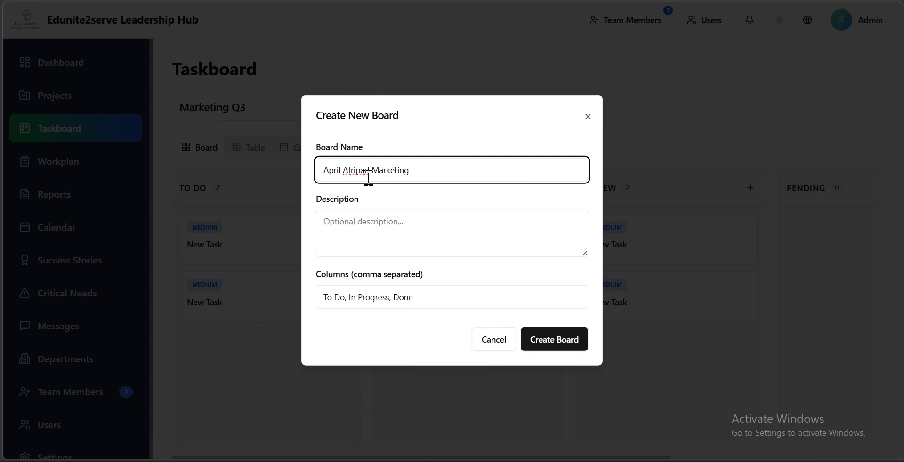
left_click(369, 172)
type("s")
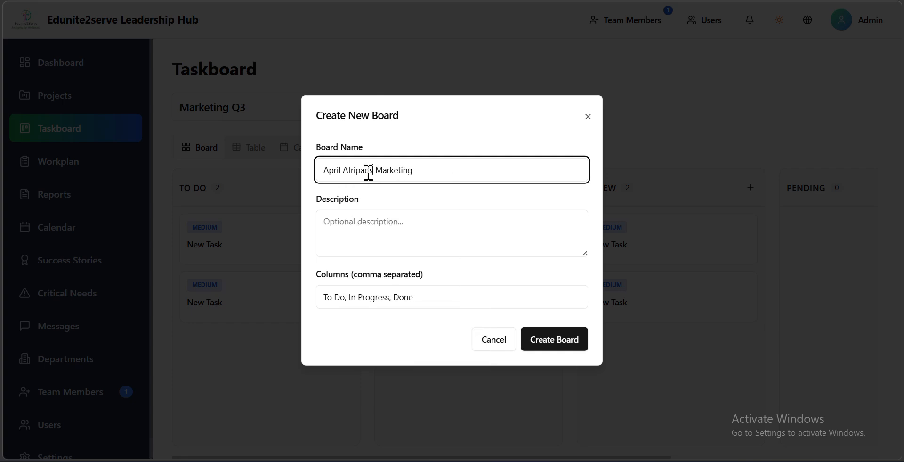
left_click(376, 231)
type("jkfkdg")
key("BackSpace")
key("BackSpace")
key("BackSpace")
key("BackSpace")
key("BackSpace")
key("BackSpace")
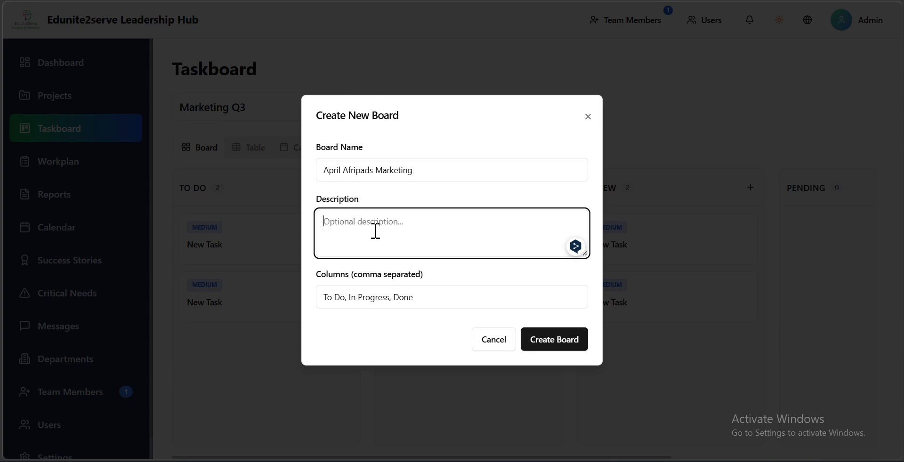
- Insert "2026" after "April" in the new board's name
left_click(429, 171)
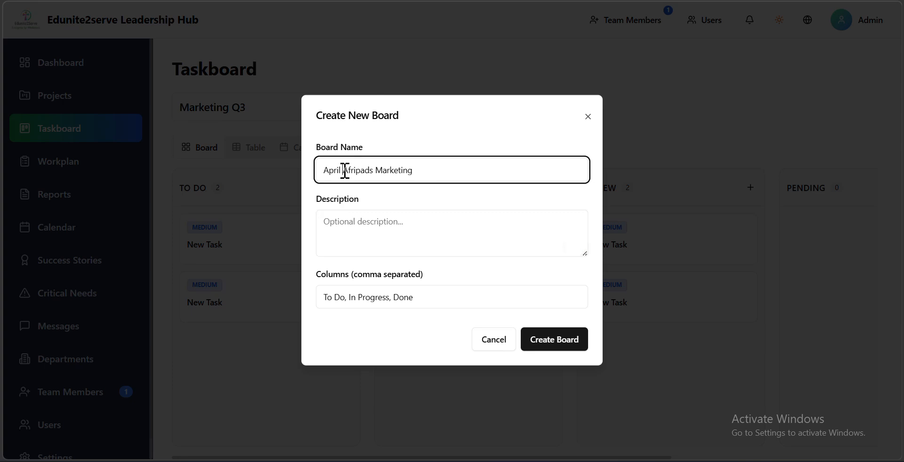
type("2026")
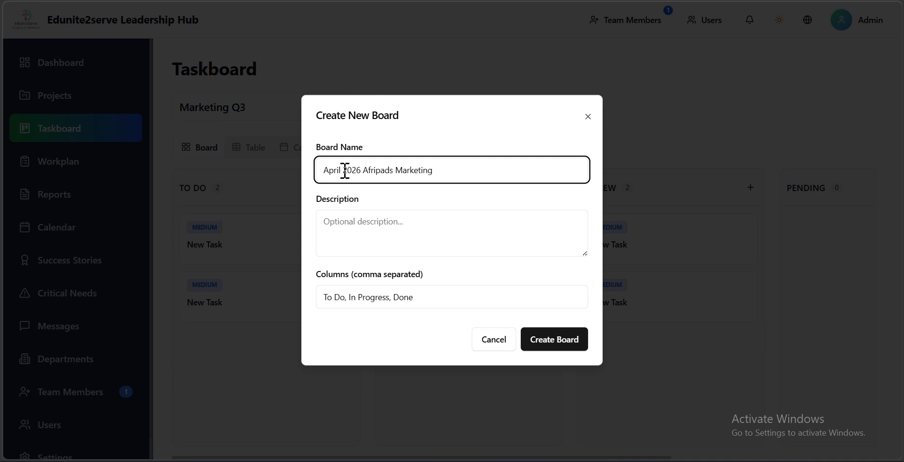
- Add Review and Pending columns between In Progress and Done, and create the board
left_click(371, 226)
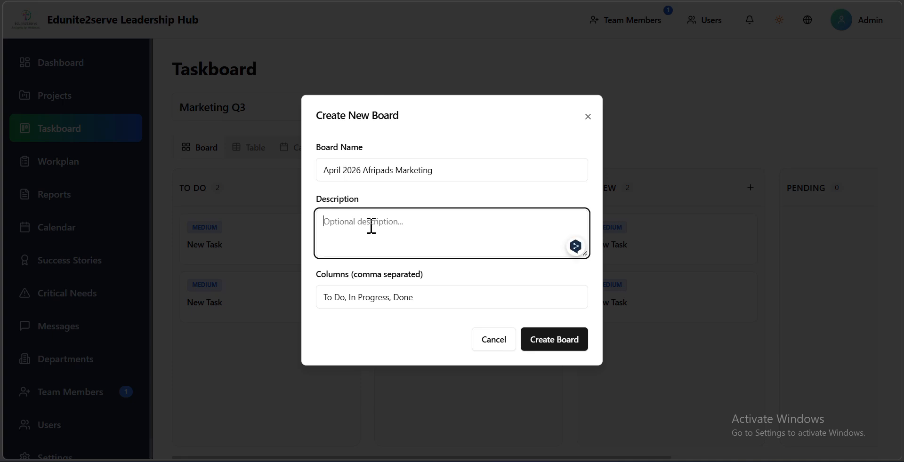
left_click(420, 300)
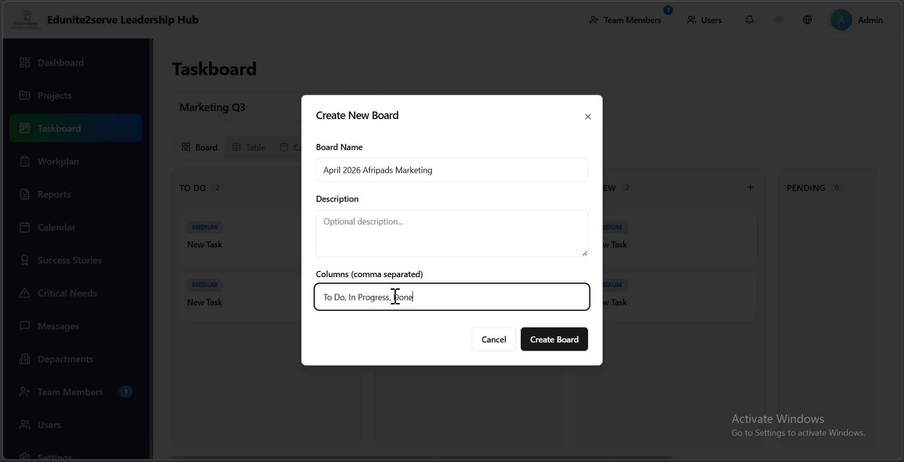
left_click(396, 297)
key("Caps_Lock")
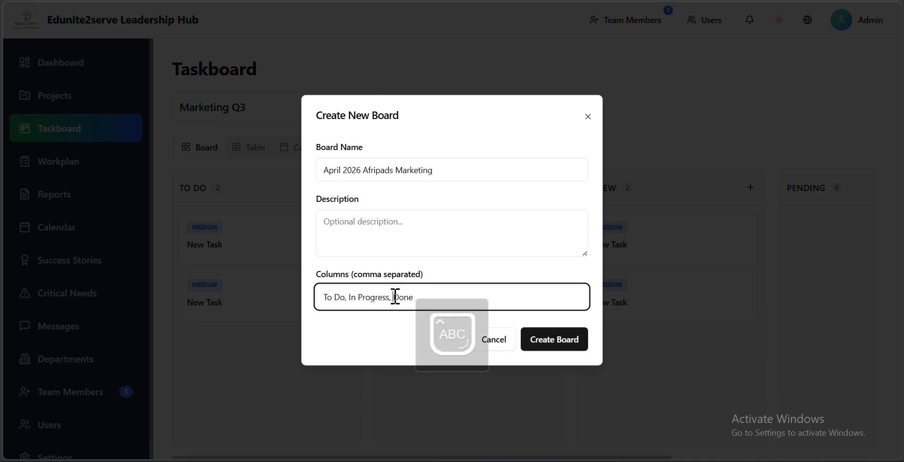
type("R")
key("Caps_Lock")
type("eb")
key("BackSpace")
type("view,")
key("Caps_Lock")
type("P")
key("Caps_Lock")
type("ending")
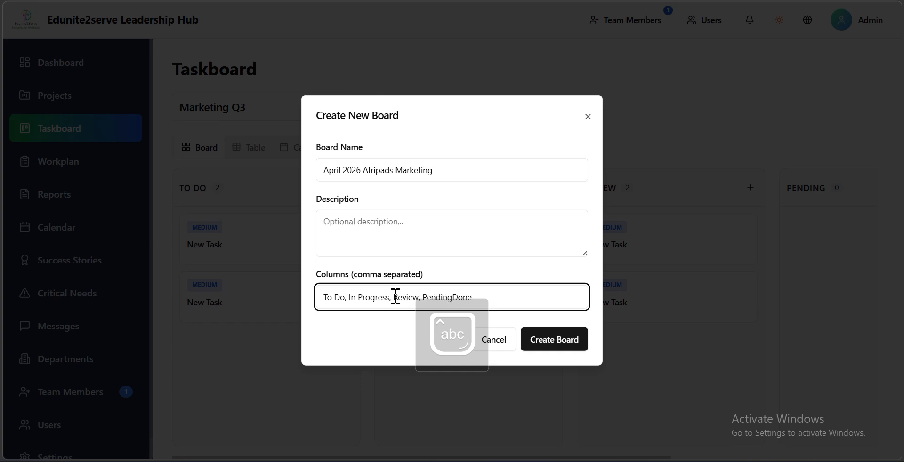
type(",")
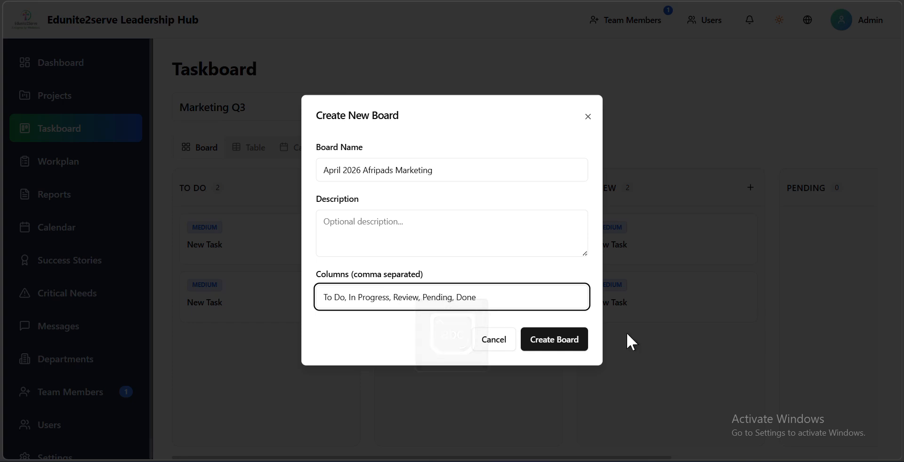
left_click(563, 340)
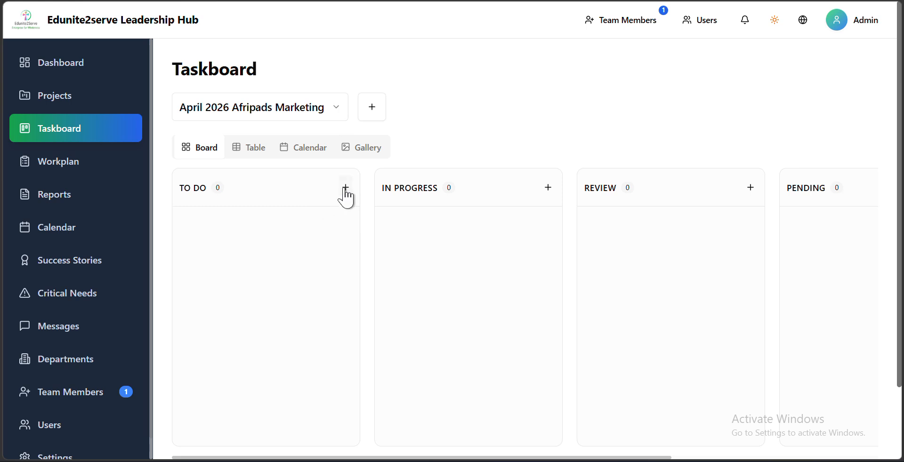
- Add a new task to the To Do column of the April 2026 Afripads Marketing board
left_click(346, 188)
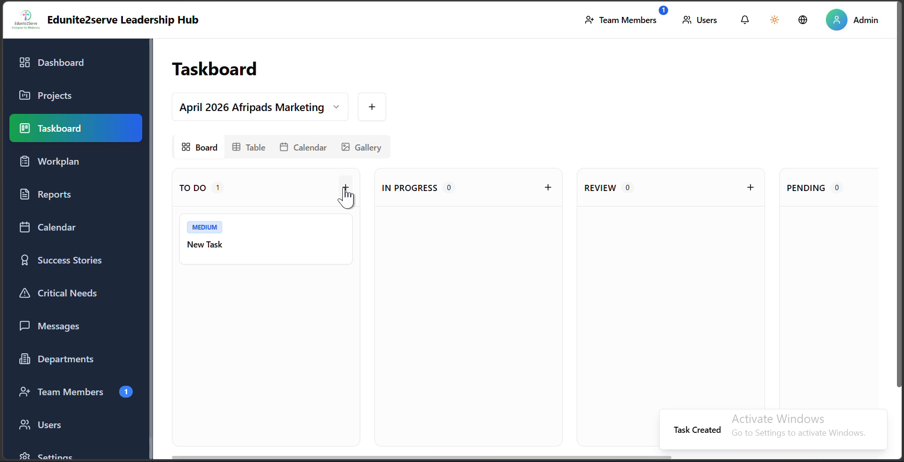
- View the Marketing Campaign Q3 board, return to April 2026 Afripads Marketing and look across its columns
left_click(328, 110)
left_click(266, 155)
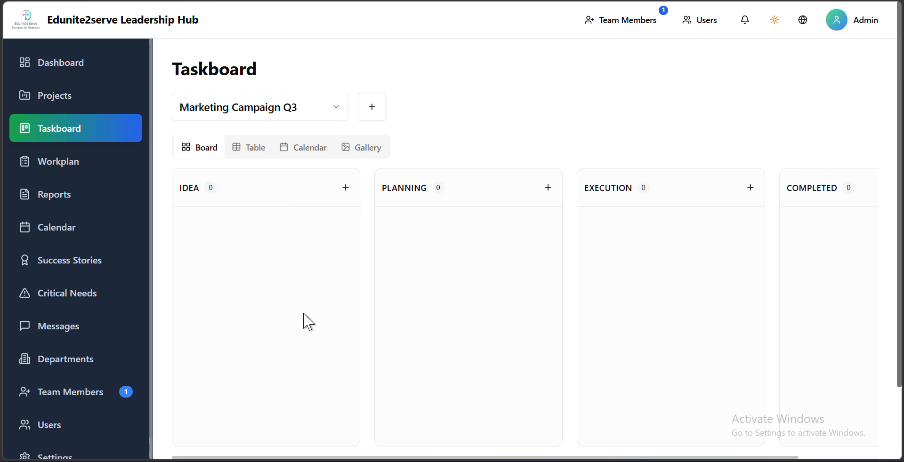
left_click(214, 106)
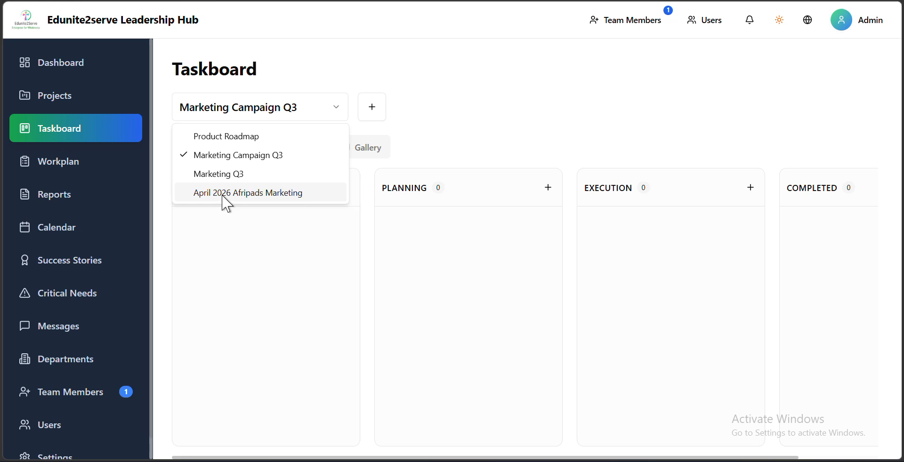
left_click(227, 194)
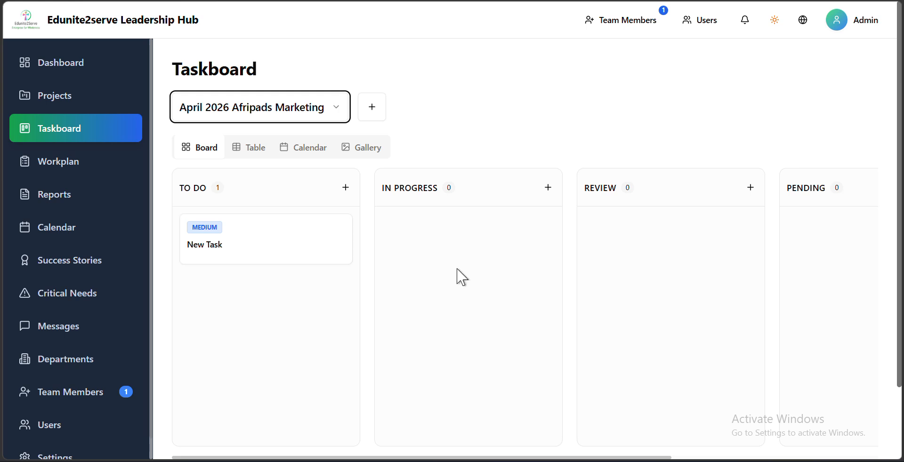
scroll(457, 270, "right", 4)
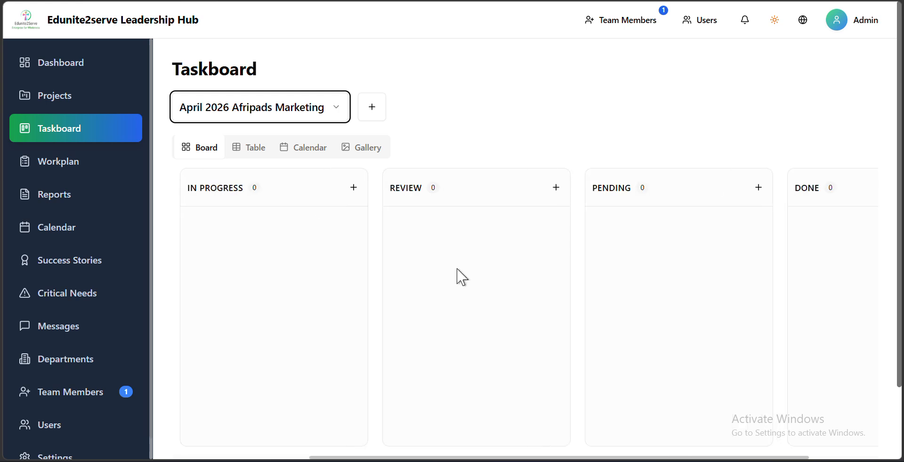
scroll(458, 277, "left", 4)
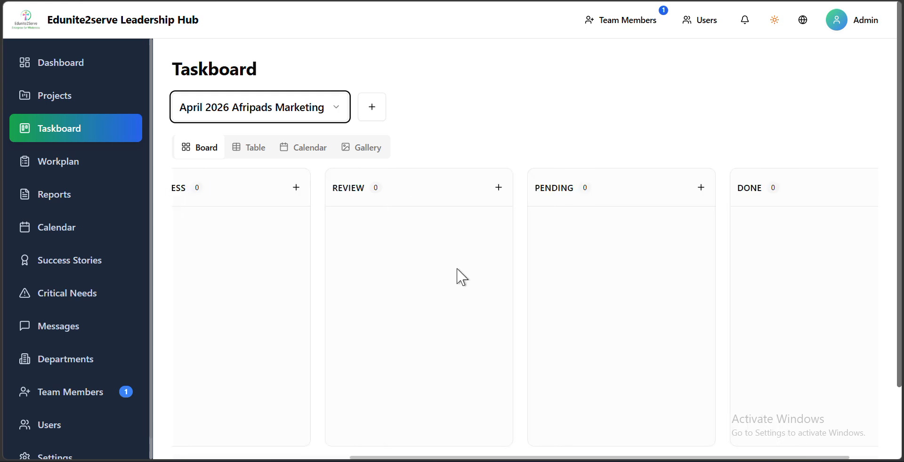
- Open the new task in the To Do column and title it "UNIMA Marketing"
left_click(243, 247)
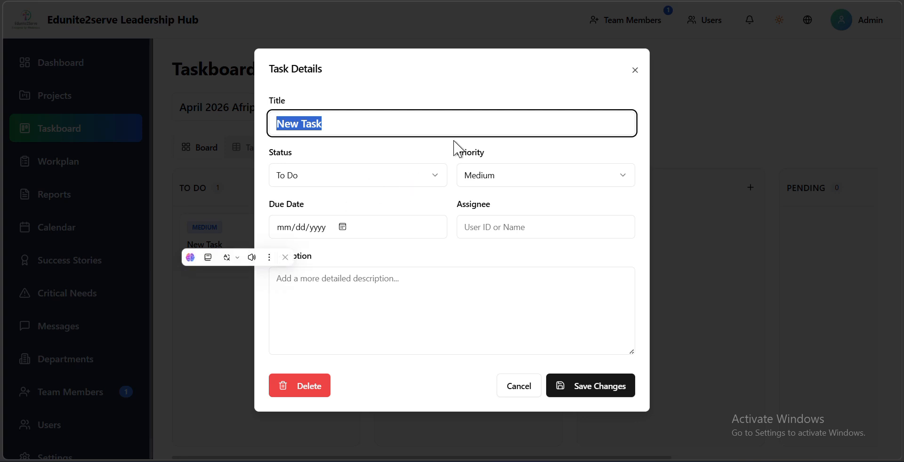
type("Mar")
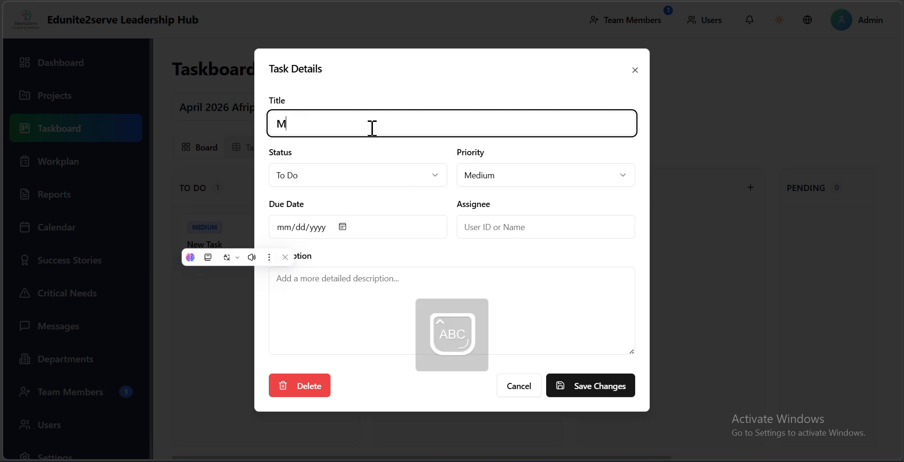
key("BackSpace")
key("BackSpace")
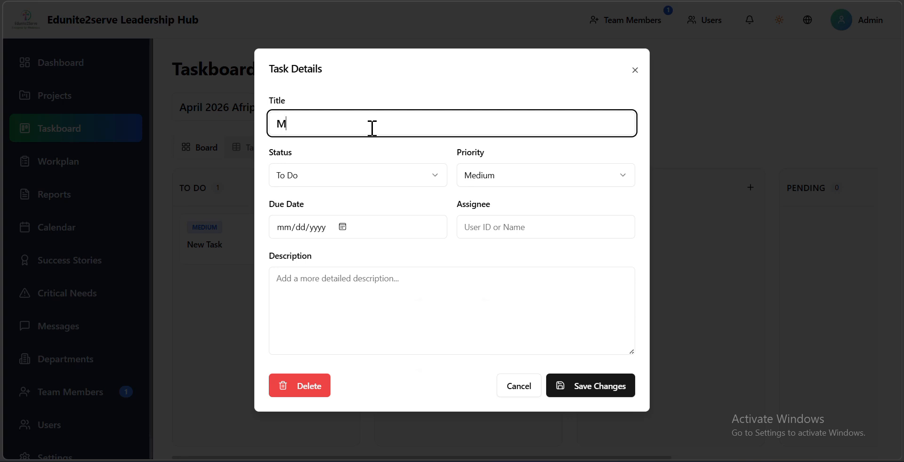
key("BackSpace")
key("Caps_Lock")
type("UNIMA M")
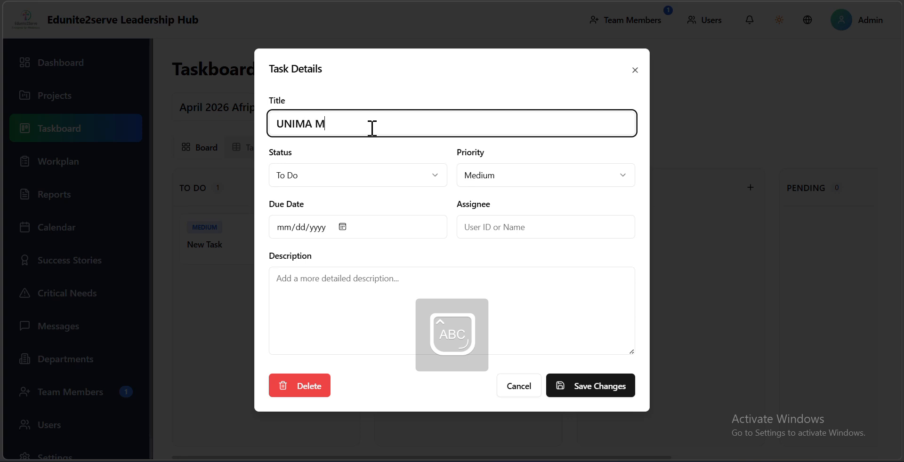
key("Caps_Lock")
type("arketing")
- Set the task's status to In Progress and its priority to Medium
left_click(352, 178)
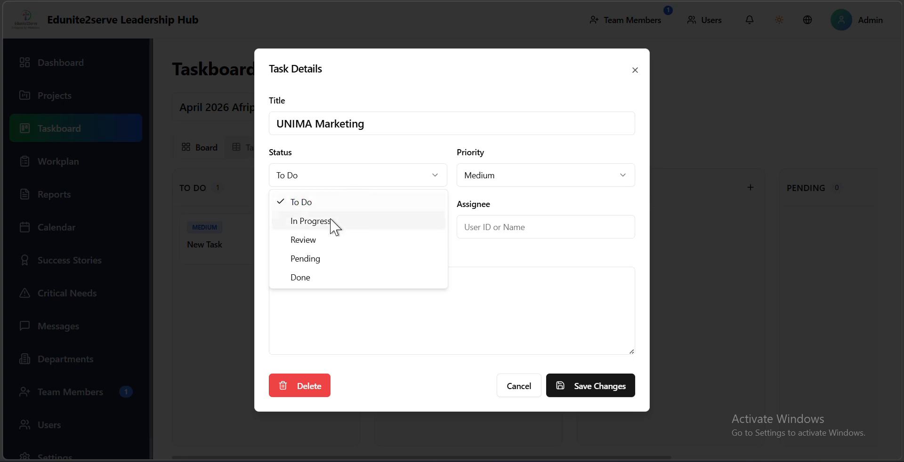
left_click(332, 221)
left_click(492, 184)
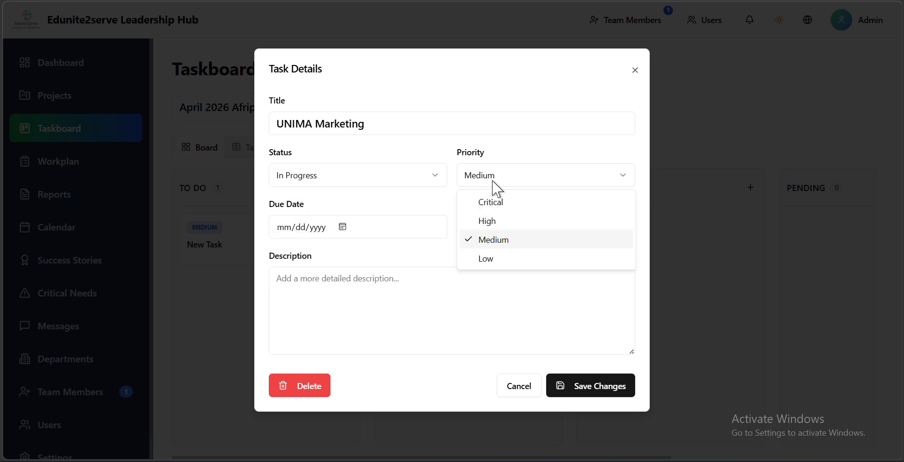
left_click(498, 243)
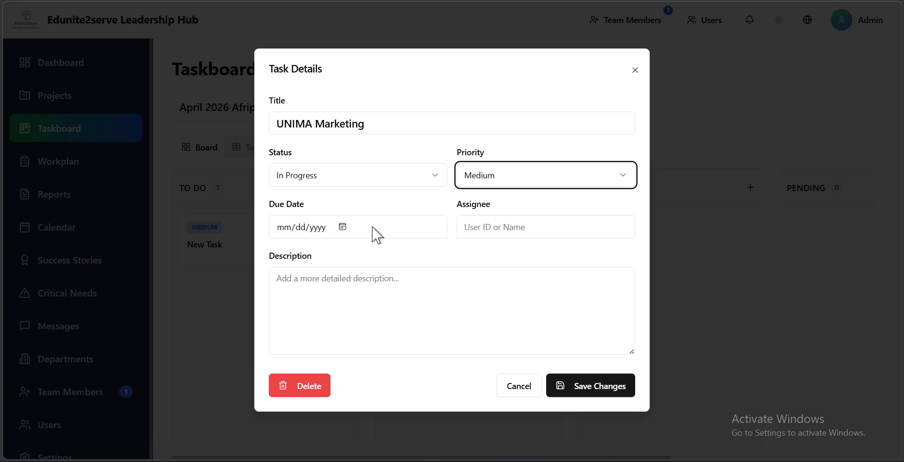
- Enter the assignee's e-mail address for the UNIMA Marketing task
left_click(493, 226)
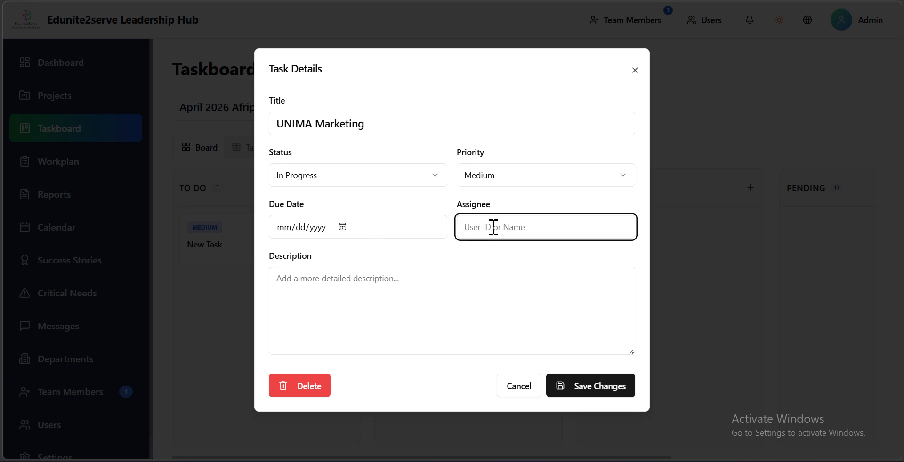
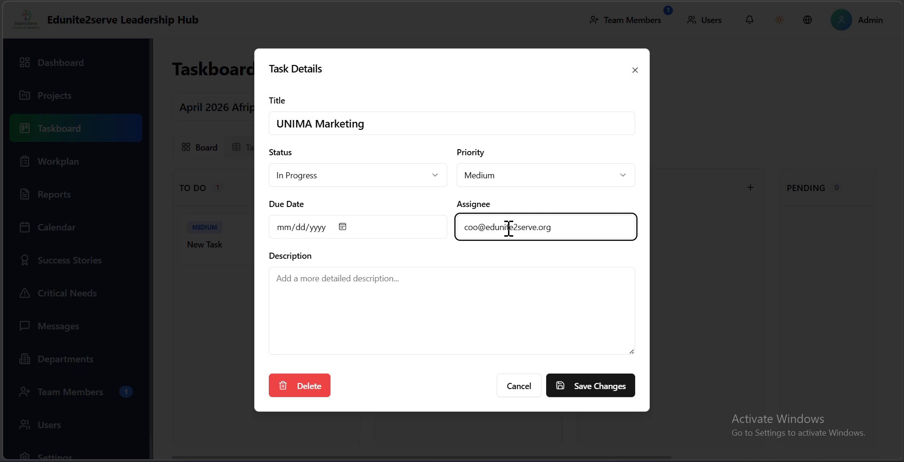
left_click_drag(561, 228, 383, 223)
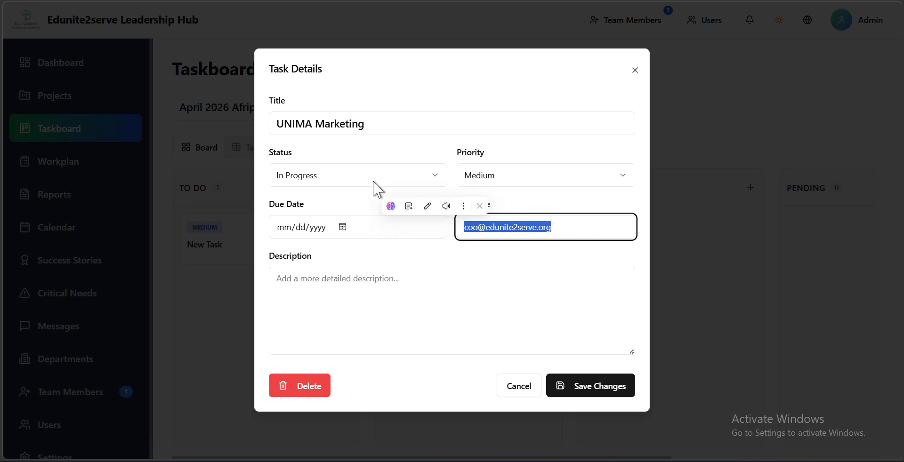
left_click(318, 282)
type("fhdf")
key("BackSpace")
key("BackSpace")
key("BackSpace")
key("BackSpace")
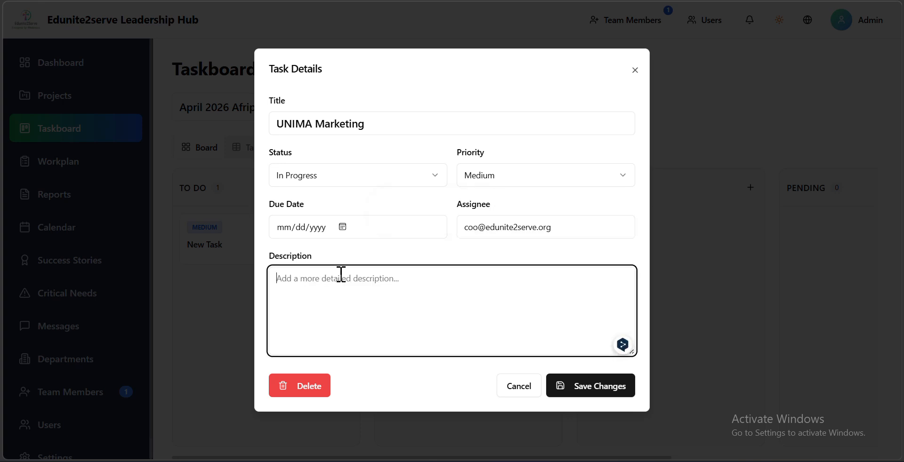
- Save the UNIMA Marketing task's changes and reopen its details to check them
left_click(578, 390)
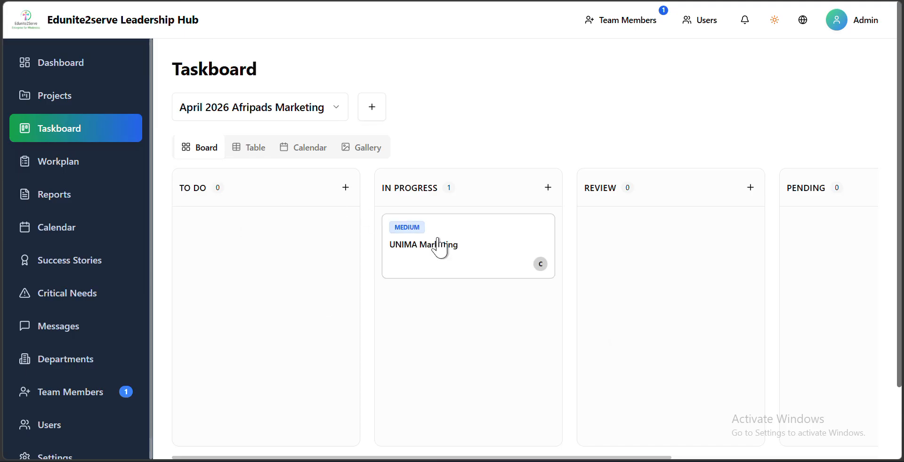
left_click(447, 264)
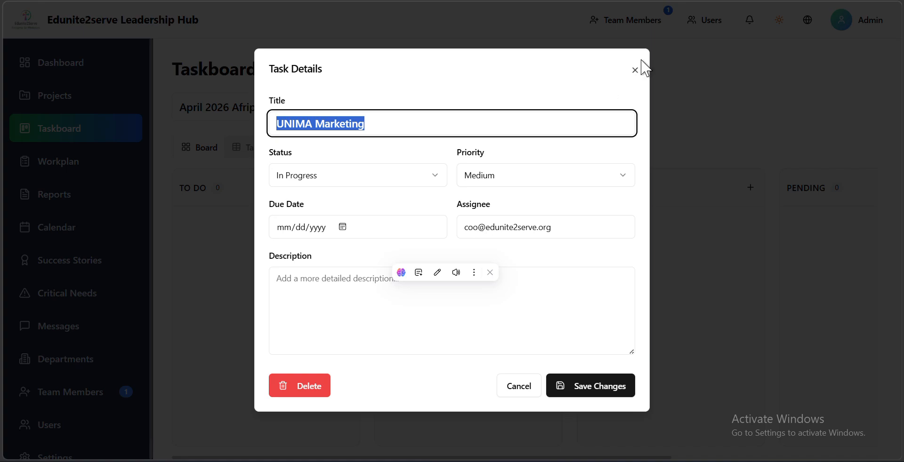
left_click(636, 68)
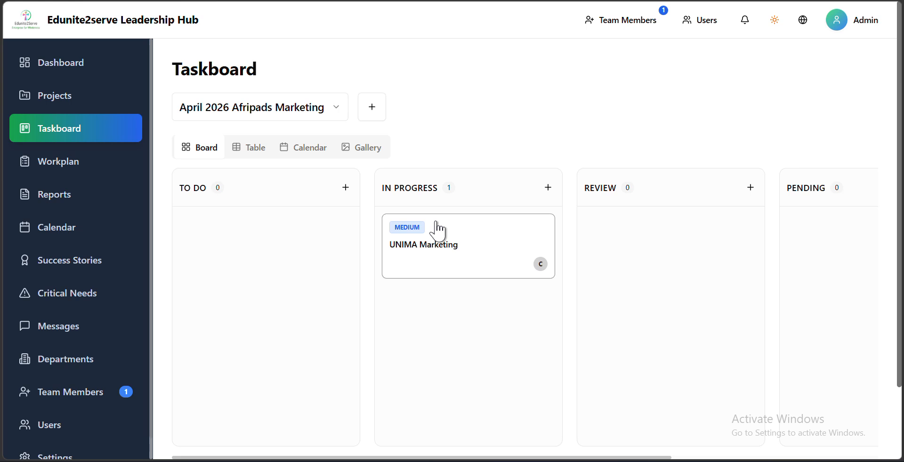
- Move the UNIMA Marketing card from In Progress to the Done column
left_click_drag(438, 230, 730, 270)
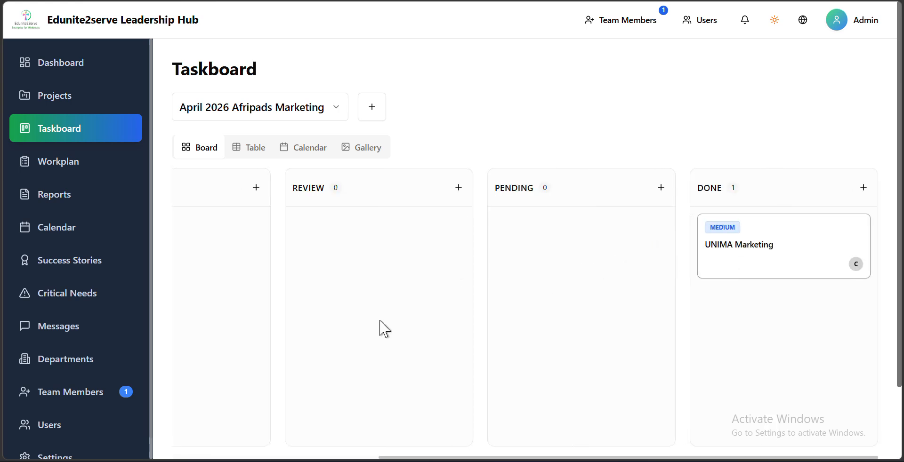
- Add four new tasks to the To Do column
scroll(250, 343, "left", 5)
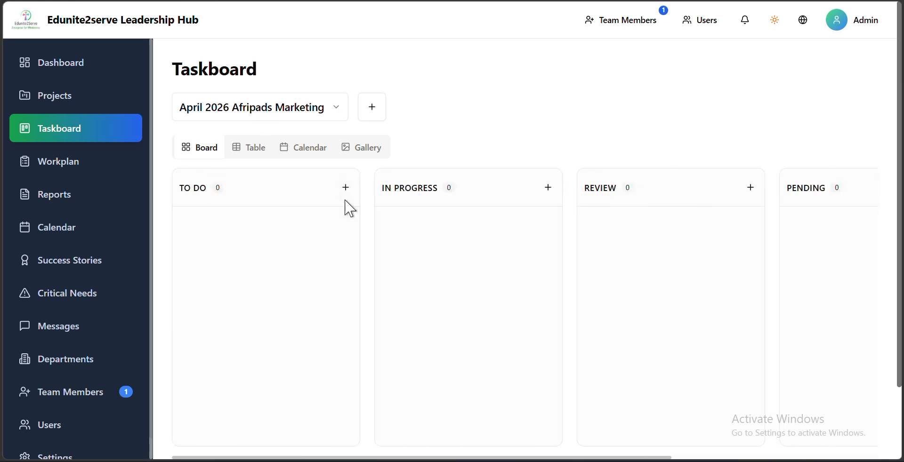
left_click(345, 189)
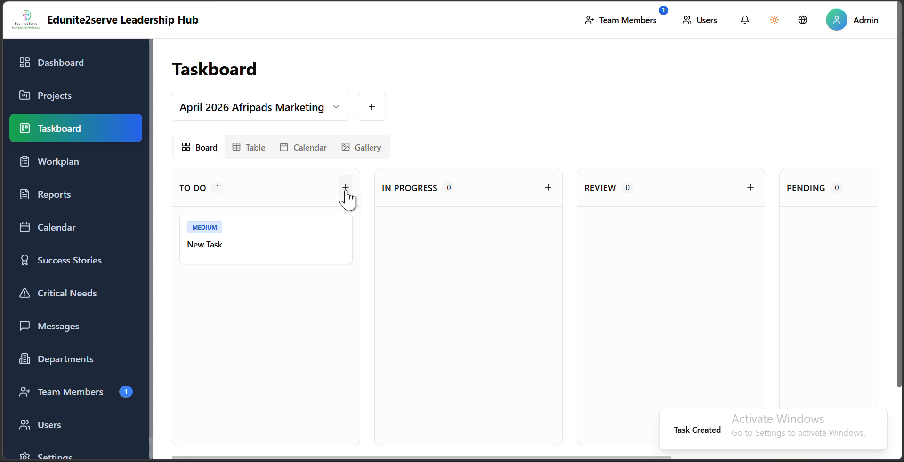
triple_click(345, 189)
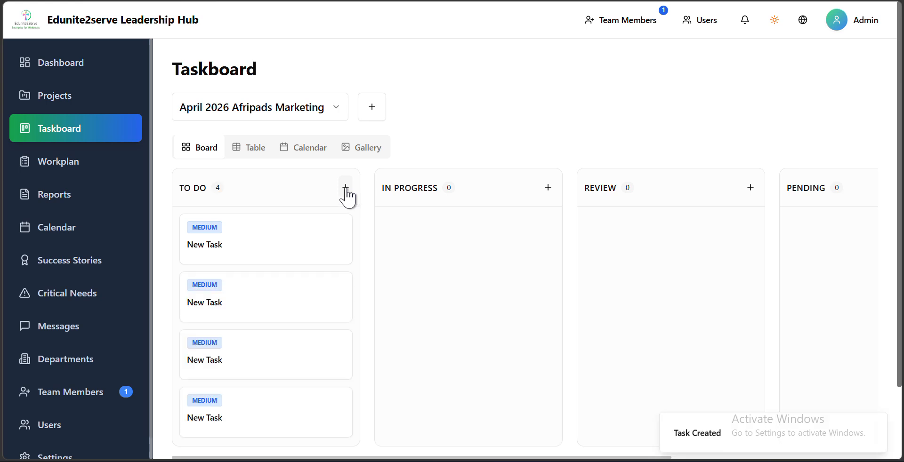
- Move one new task from To Do to In Progress and another to Review
left_click_drag(231, 243, 532, 257)
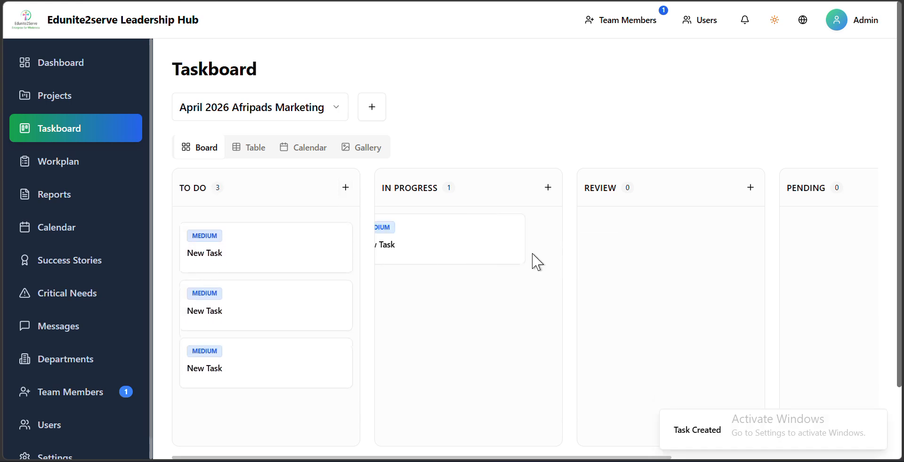
left_click_drag(266, 244, 586, 271)
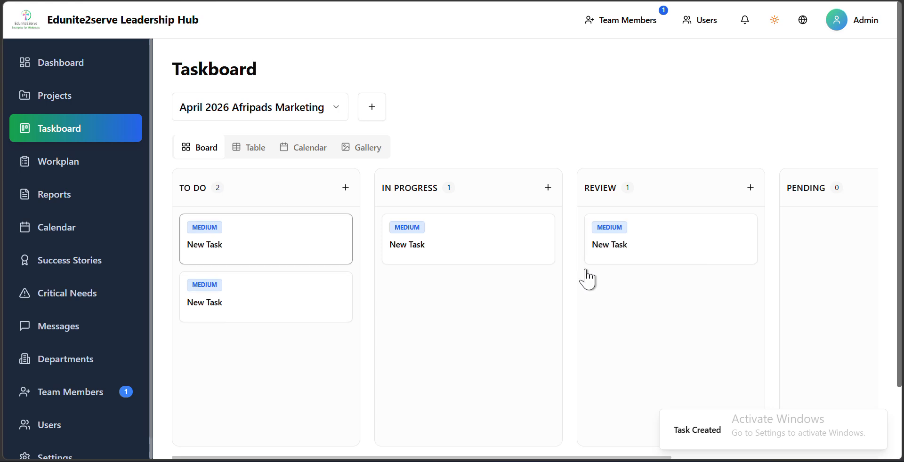
- Look over the board's columns from To Do to Done, and briefly view the form for creating a new board
scroll(586, 278, "right", 6)
scroll(586, 278, "left", 6)
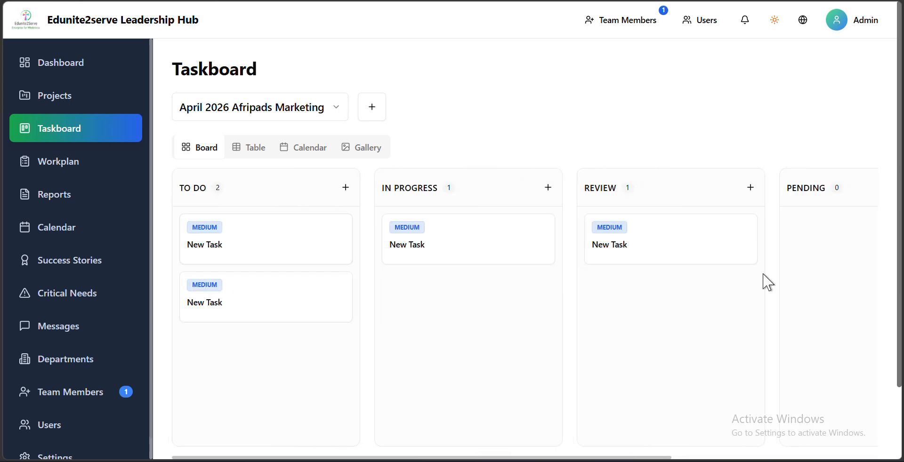
scroll(762, 275, "right", 5)
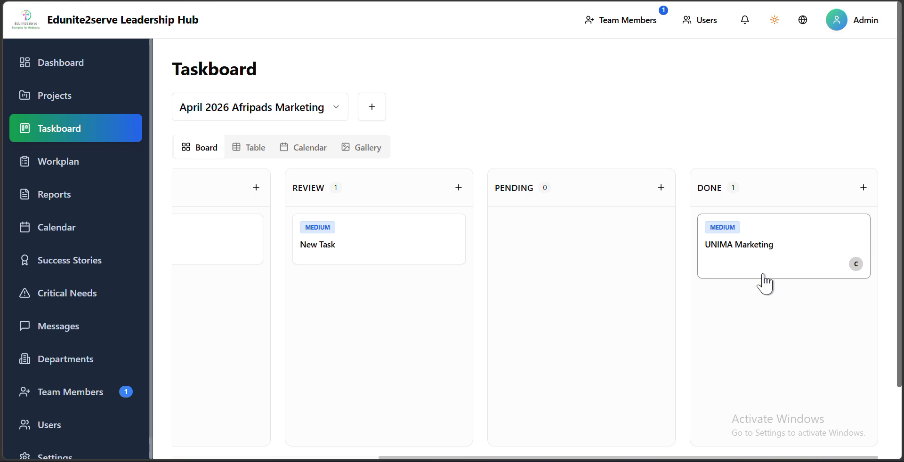
scroll(763, 274, "left", 5)
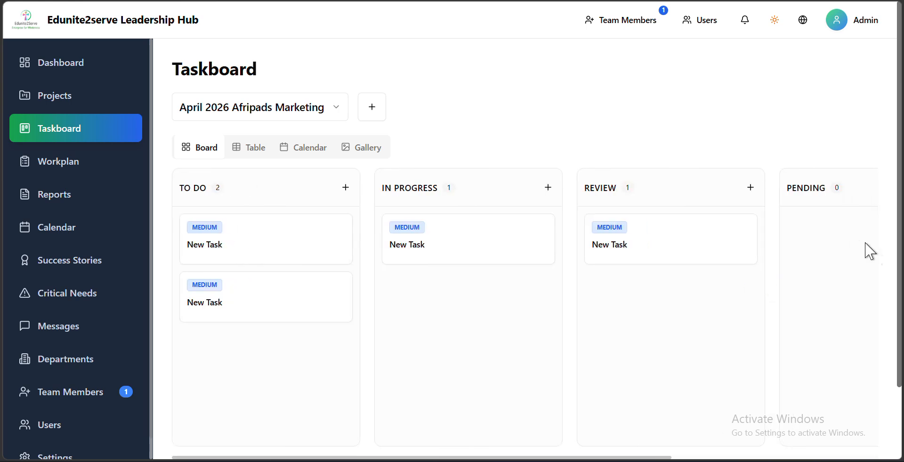
scroll(874, 254, "right", 5)
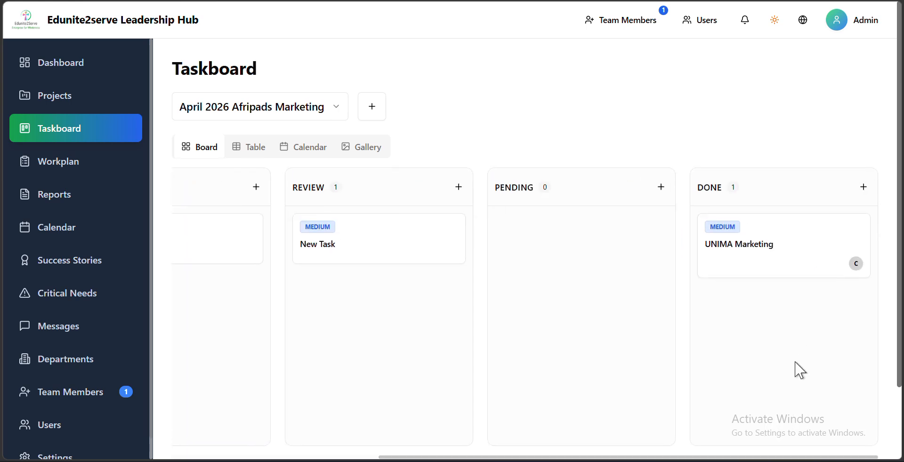
scroll(631, 282, "down", 2)
scroll(625, 282, "up", 2)
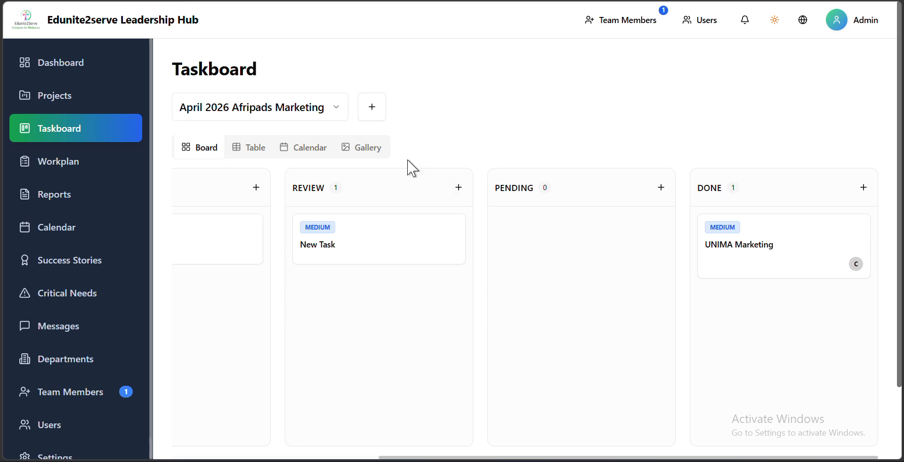
left_click(363, 117)
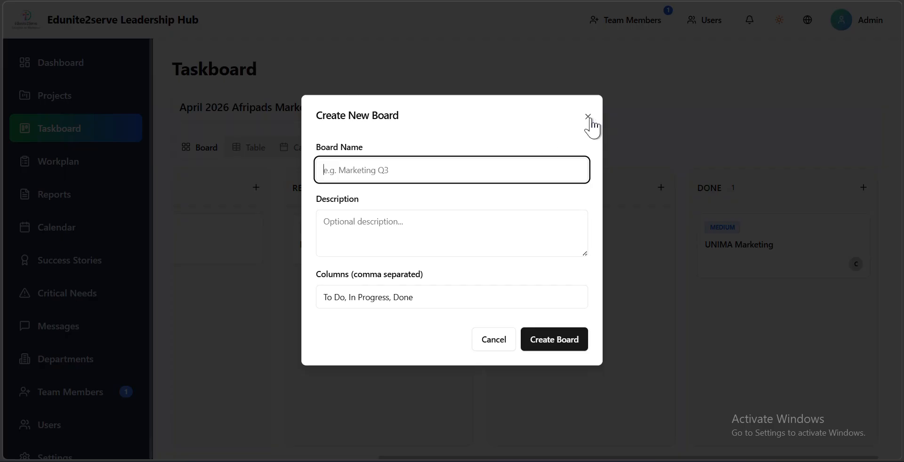
left_click(588, 117)
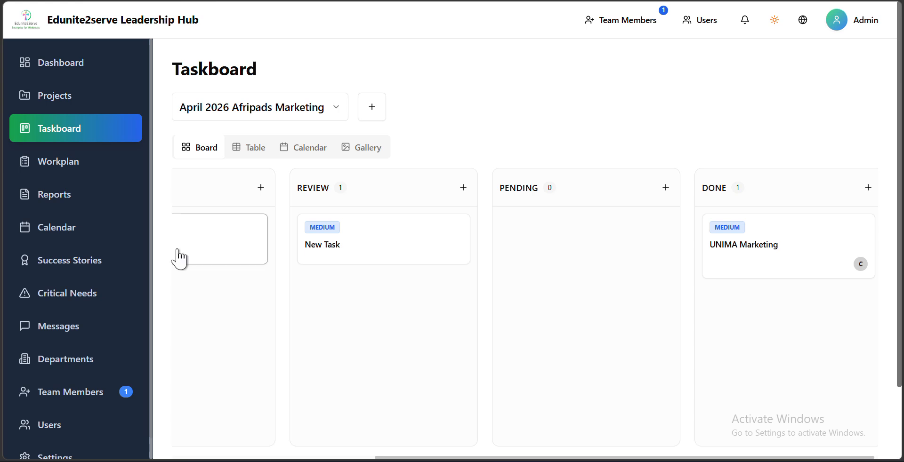
- View the board's tasks as a table and in the calendar
left_click(245, 147)
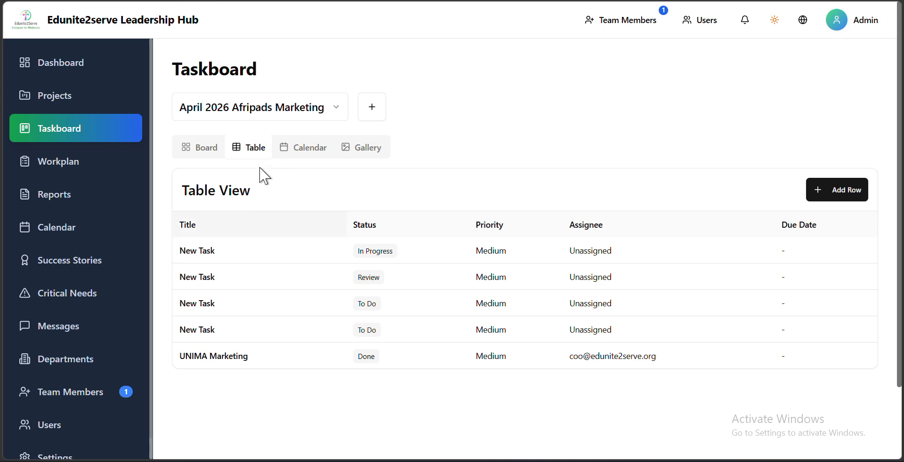
left_click(304, 147)
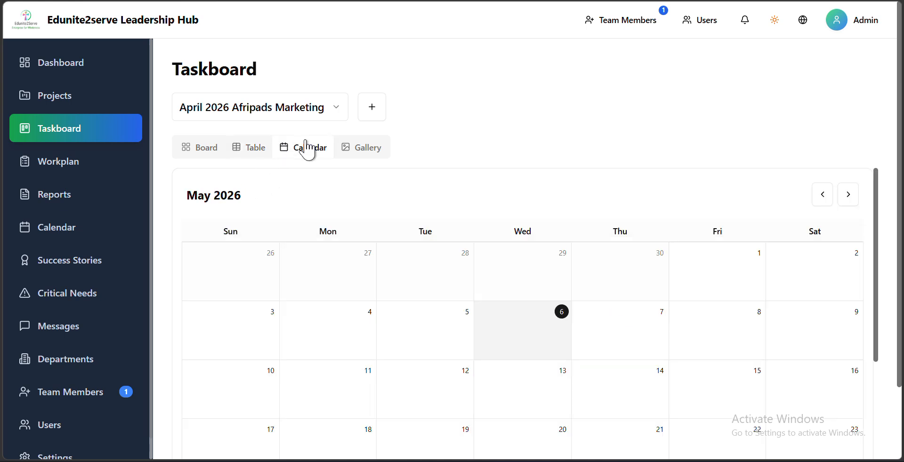
- View the board's tasks in the gallery and board layouts, and open the list of workplans
left_click(357, 158)
left_click(202, 149)
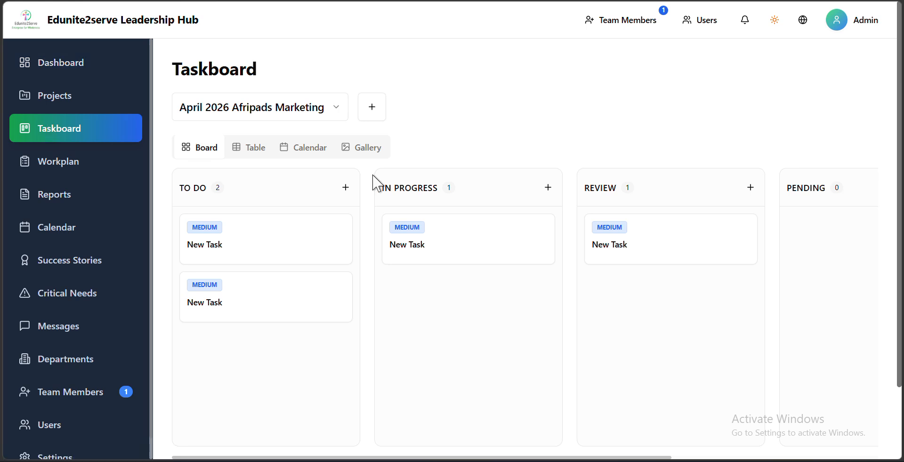
left_click(76, 168)
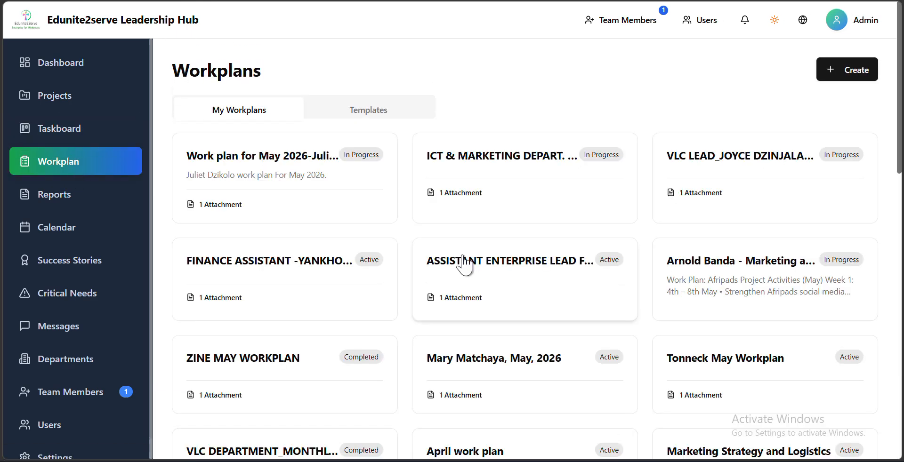
- Go to the dashboard and look through the recent notifications
left_click(75, 55)
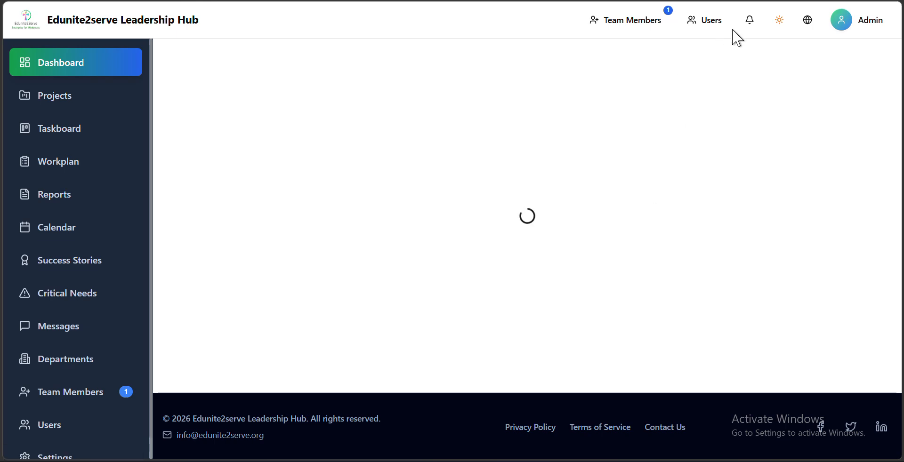
left_click(750, 20)
scroll(661, 245, "down", 5)
scroll(662, 244, "down", 3)
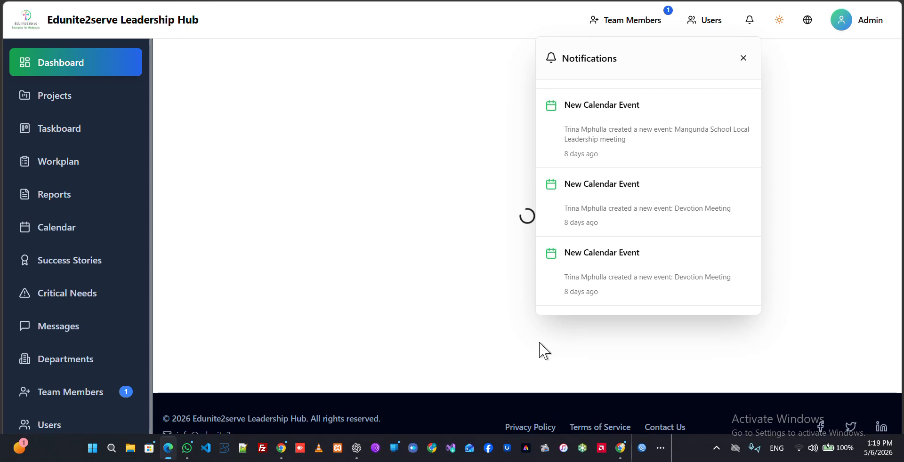
scroll(706, 140, "up", 3)
scroll(706, 139, "up", 3)
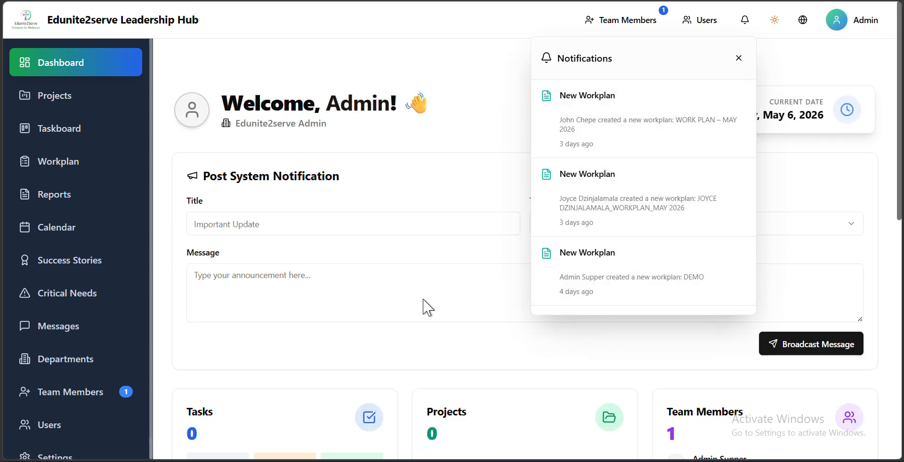
- Examine the dashboard's summaries of tasks, projects and team members, along with its recent taskboard activities
scroll(585, 353, "down", 10)
scroll(585, 353, "up", 8)
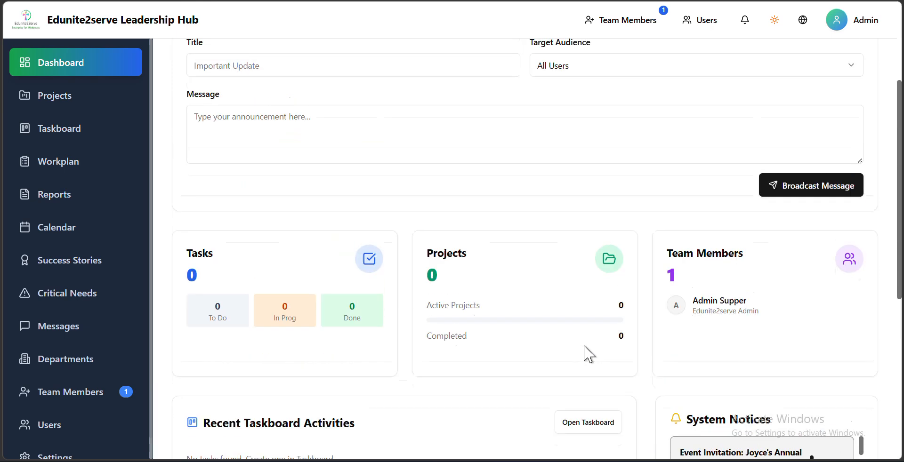
scroll(716, 402, "down", 6)
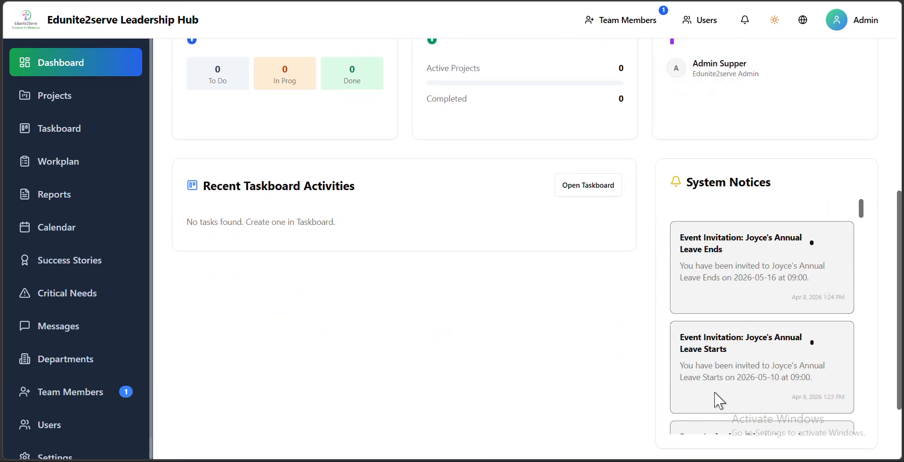
scroll(723, 96, "up", 1)
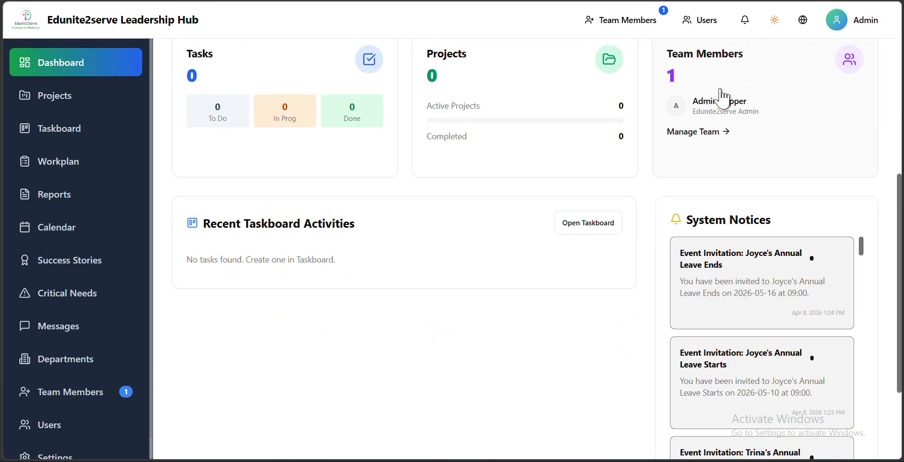
scroll(721, 97, "up", 5)
scroll(628, 216, "down", 5)
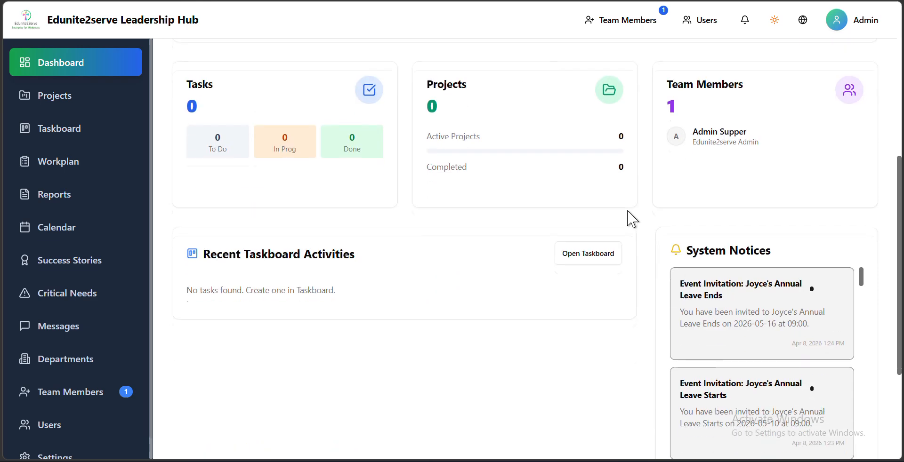
scroll(692, 210, "up", 2)
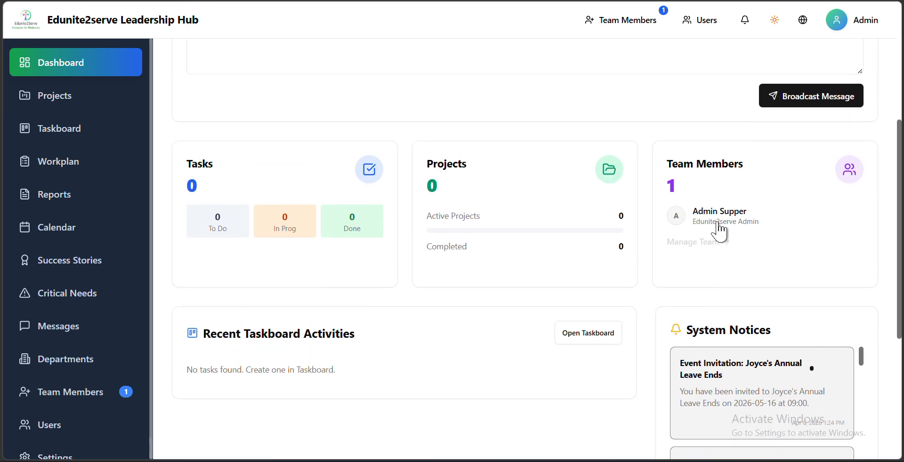
scroll(722, 242, "down", 1)
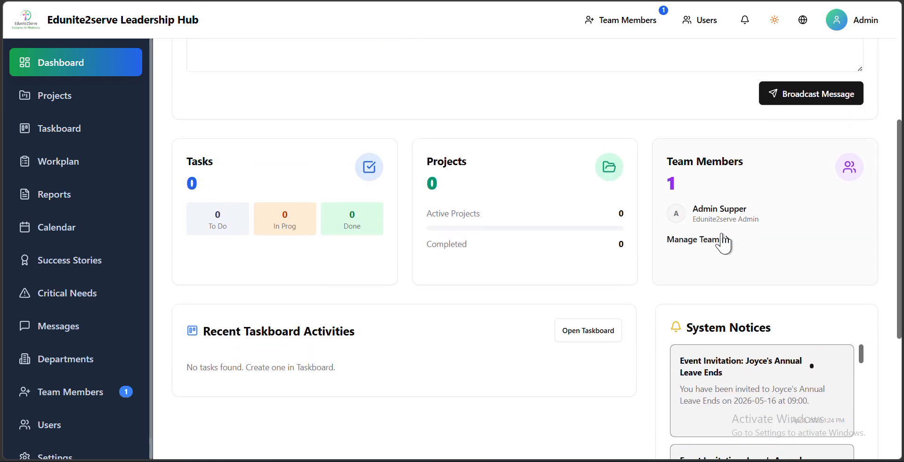
- Read through the event invitations listed in the dashboard's system notices
scroll(781, 105, "down", 5)
scroll(797, 250, "up", 2)
scroll(797, 250, "down", 4)
scroll(799, 249, "up", 3)
scroll(799, 249, "up", 1)
scroll(752, 264, "down", 10)
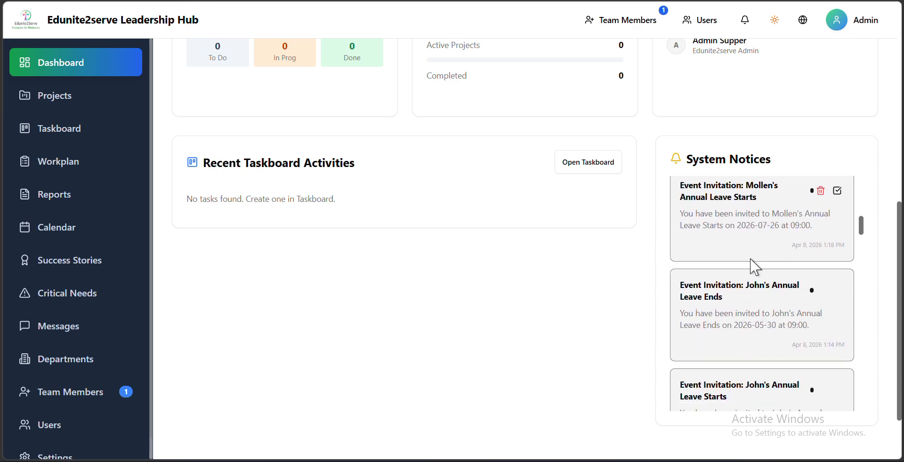
scroll(464, 277, "down", 1)
scroll(443, 281, "down", 1)
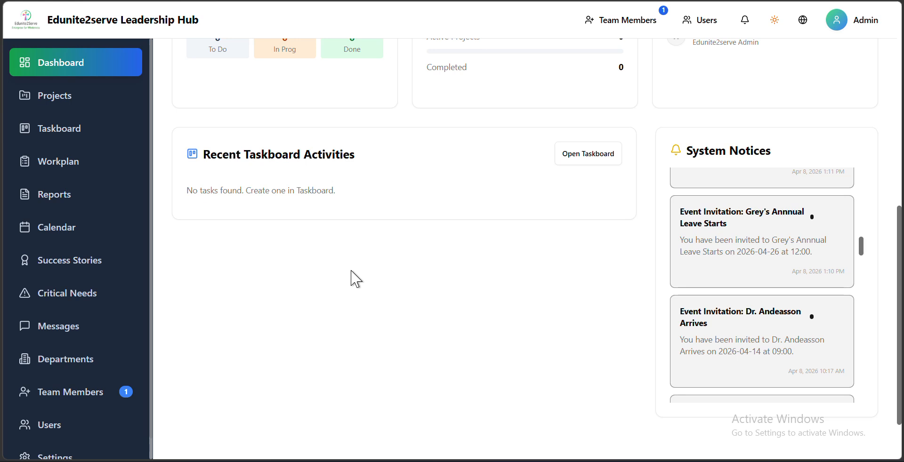
scroll(351, 278, "up", 5)
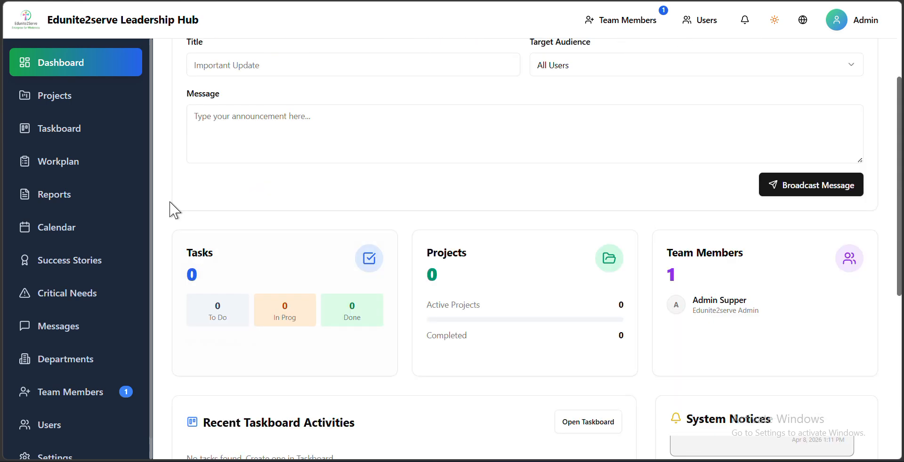
- Look at the Success Stories and Critical Needs pages, and return to Success Stories
left_click(69, 269)
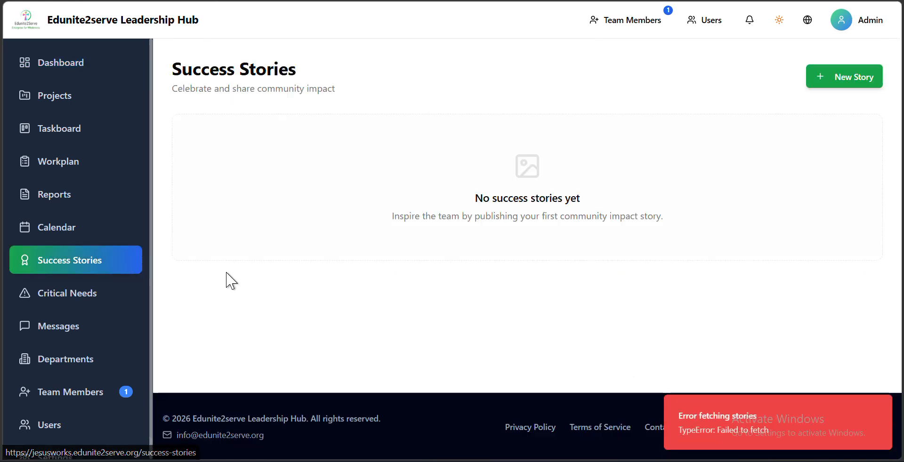
left_click(68, 305)
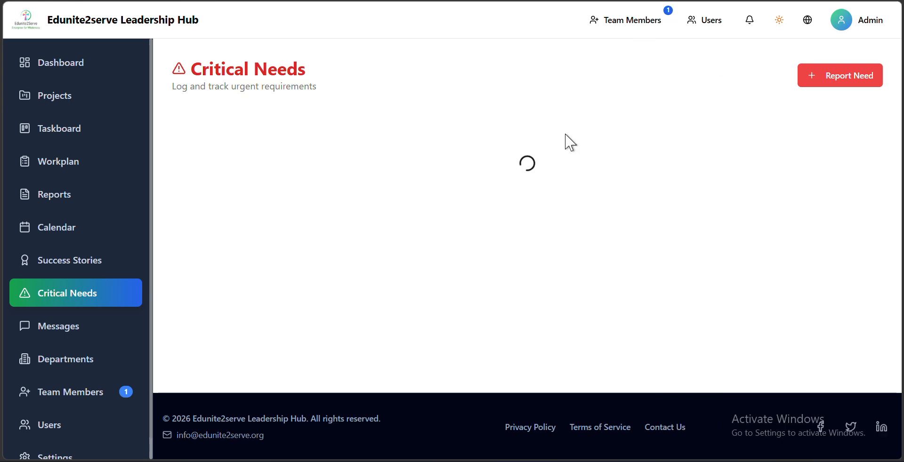
left_click(61, 264)
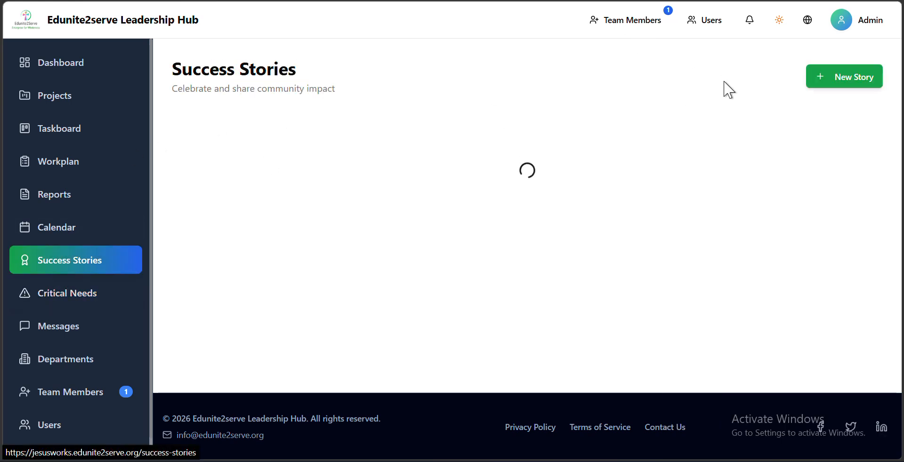
- Go through the fields of the new success story form, from location and beneficiaries to impact, and close it without publishing
left_click(827, 87)
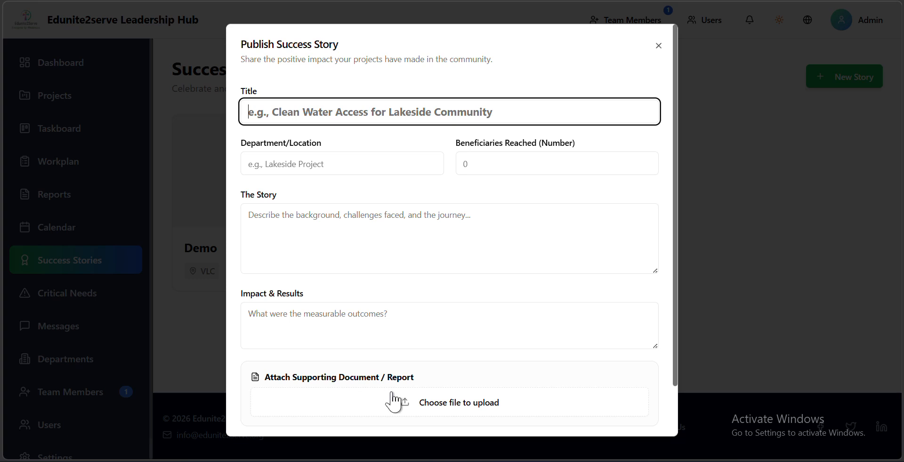
left_click(398, 247)
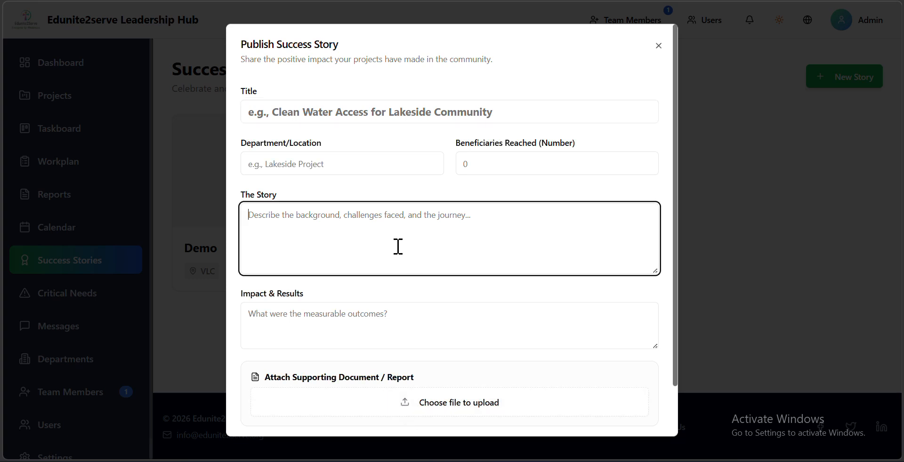
left_click(384, 159)
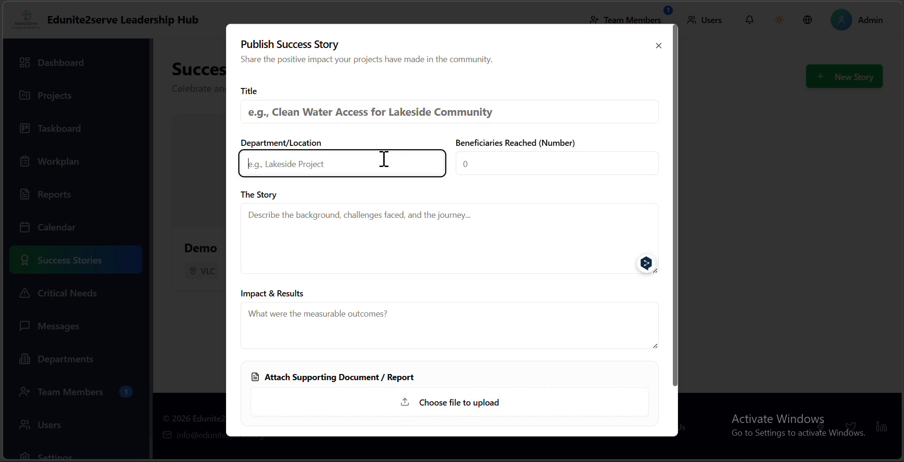
left_click(544, 158)
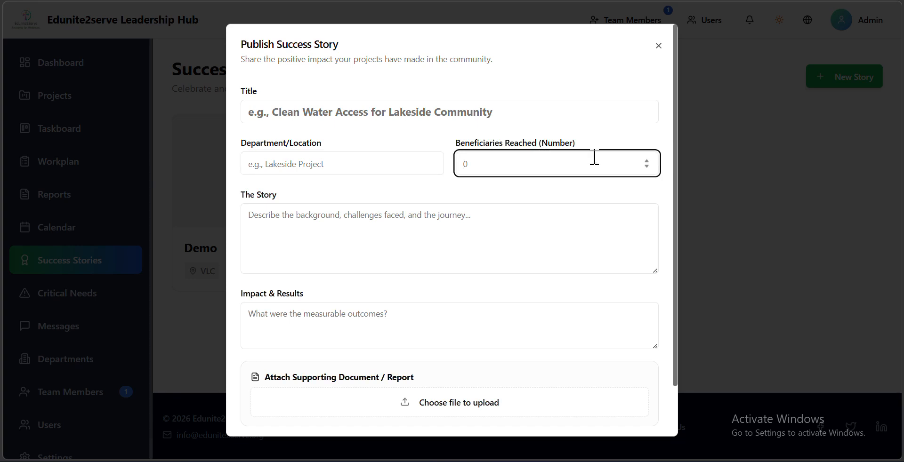
left_click(310, 232)
left_click(307, 314)
scroll(307, 318, "down", 2)
scroll(565, 191, "up", 3)
left_click(657, 43)
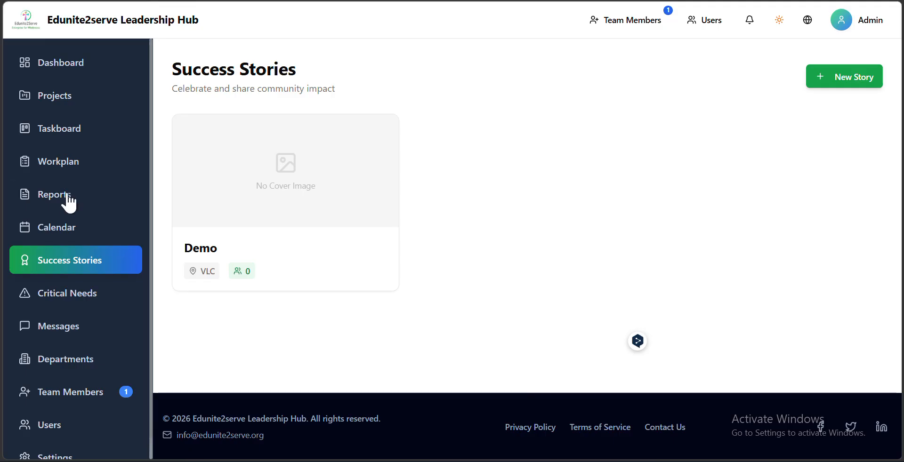
- View the Critical Needs page, and examine the workplan template and its download formats
left_click(61, 296)
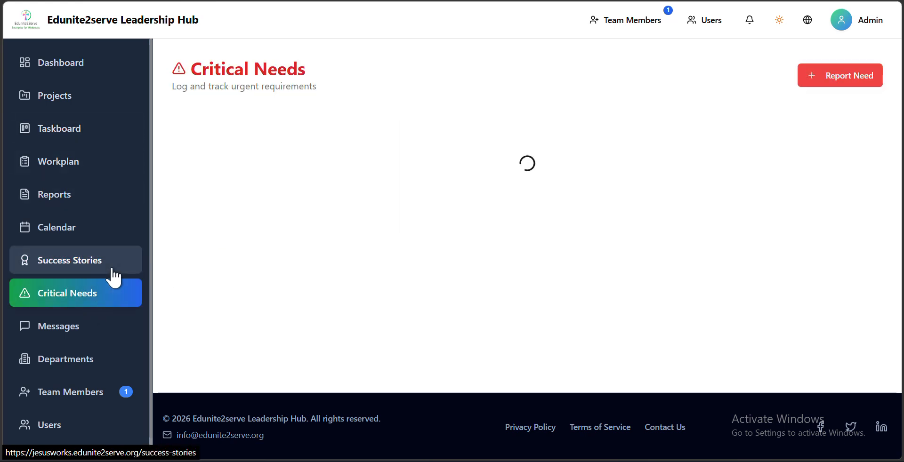
left_click(79, 173)
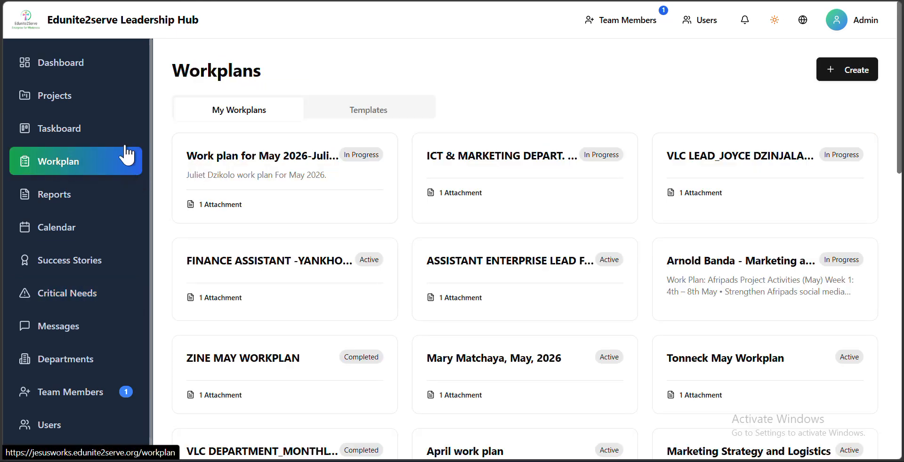
left_click(401, 115)
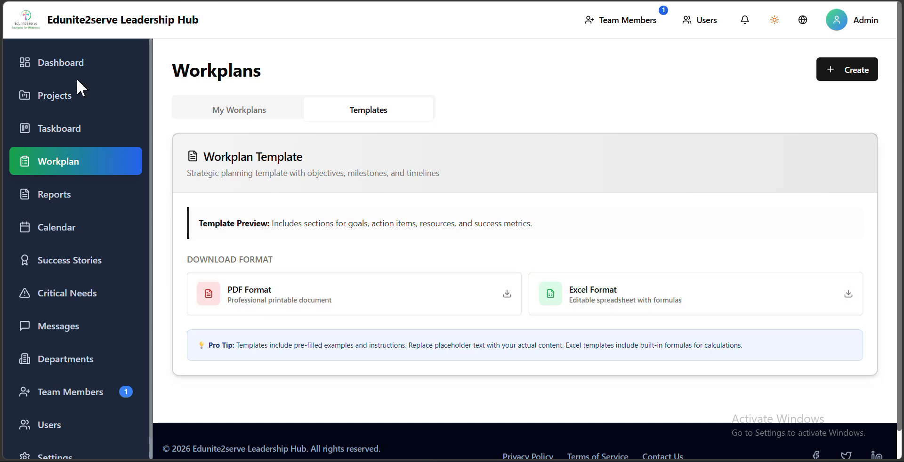
scroll(76, 256, "down", 1)
scroll(75, 257, "up", 1)
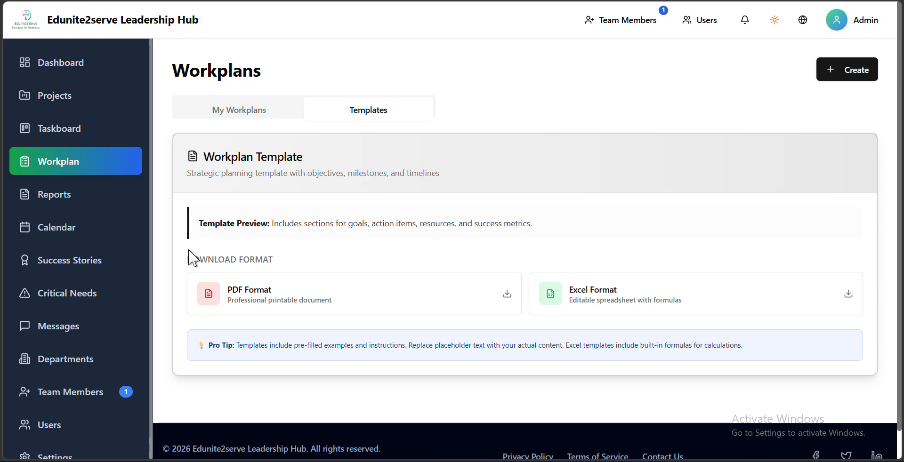
- Revisit the taskboard and workplans, and return to the dashboard
left_click(54, 132)
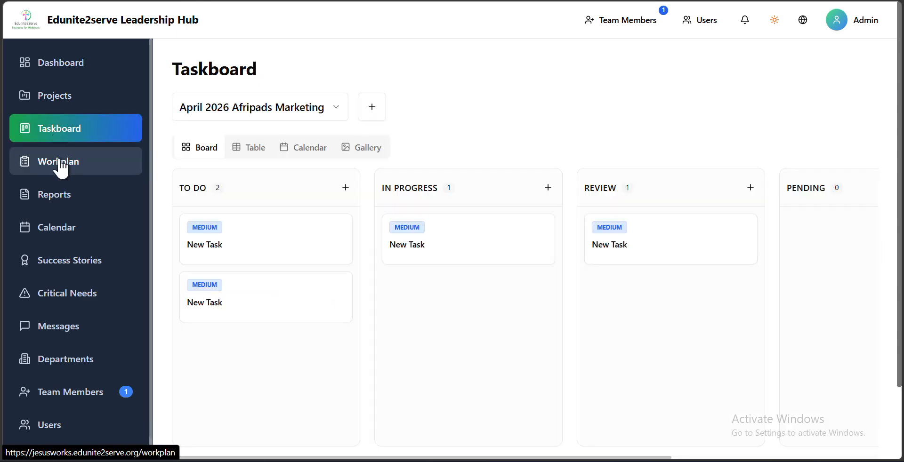
left_click(57, 164)
left_click(73, 73)
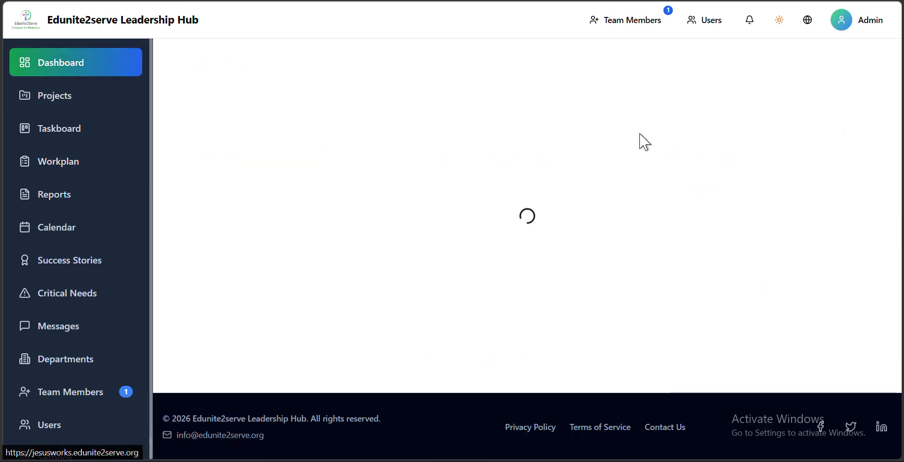
- Open the admin account's profile settings, and dismiss the profile photo file picker without choosing an image
left_click(836, 20)
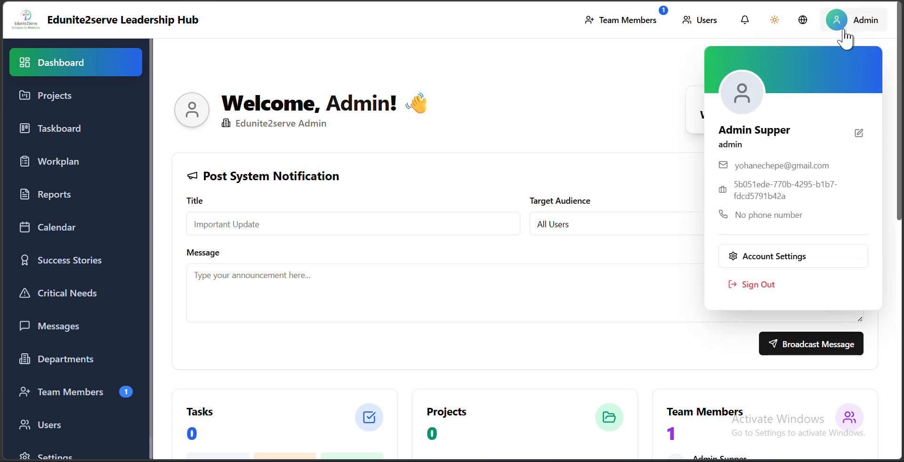
left_click(858, 134)
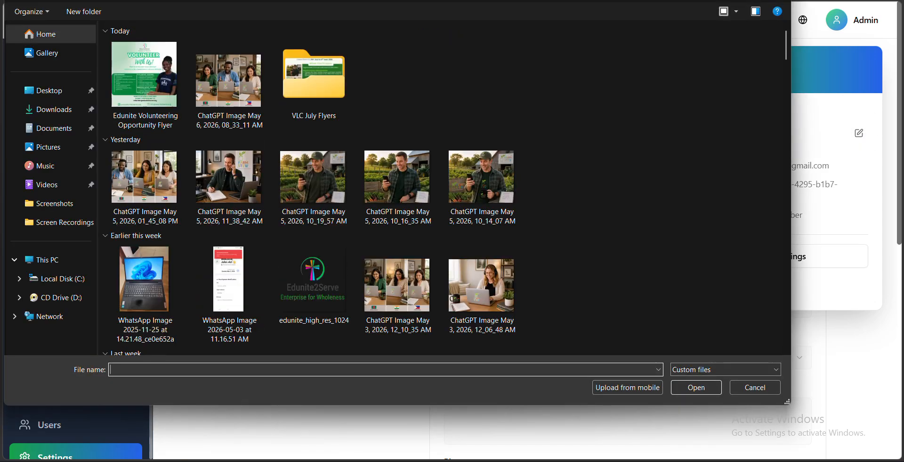
key("Escape")
left_click(648, 119)
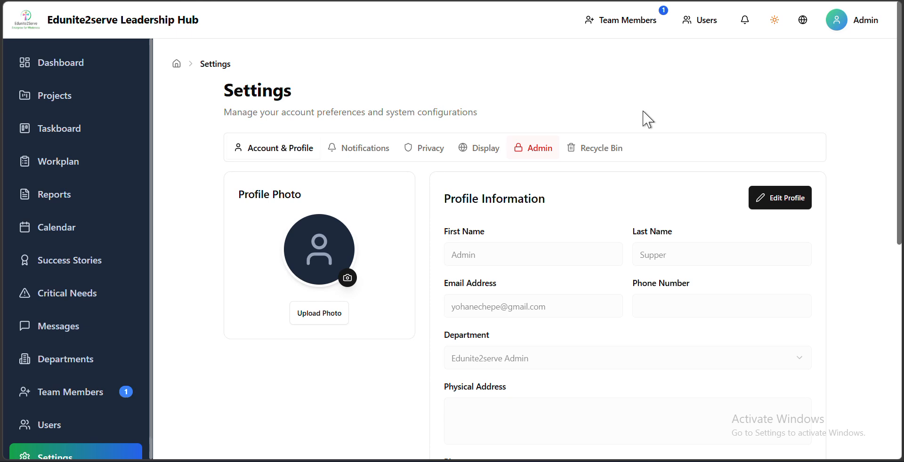
- Make the profile information editable and go through the name, phone number, department and physical address fields without changing them
left_click(779, 197)
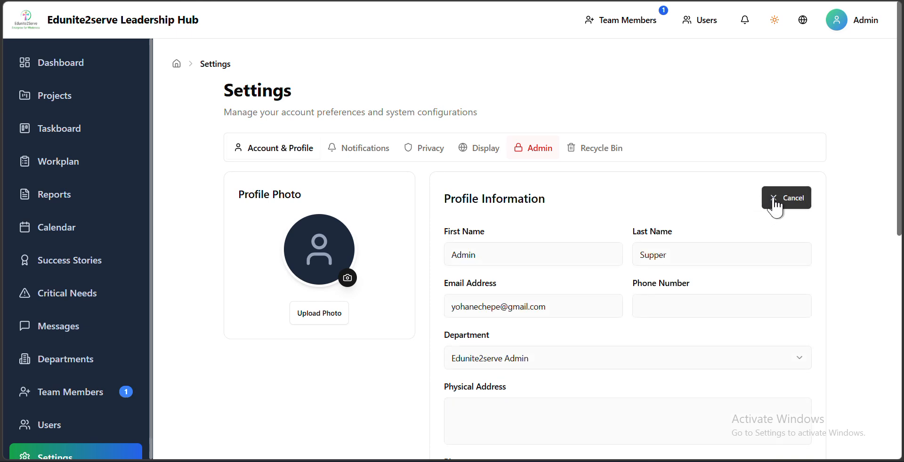
scroll(509, 285, "down", 3)
left_click(513, 103)
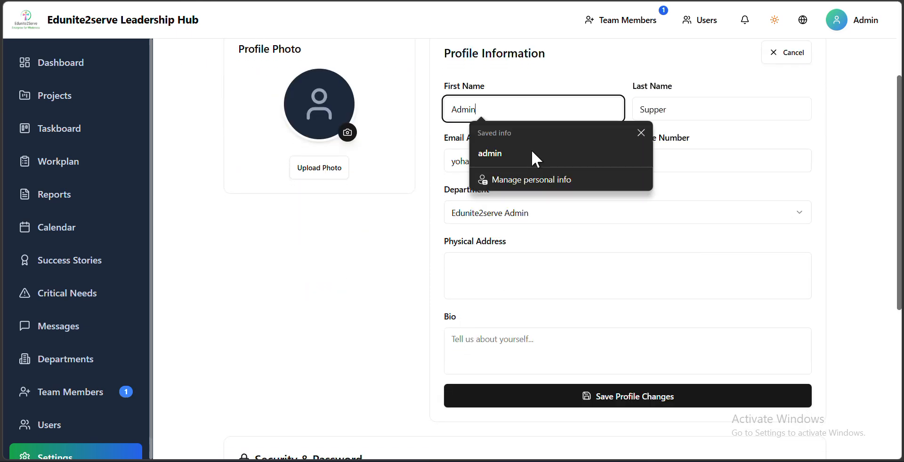
left_click(674, 166)
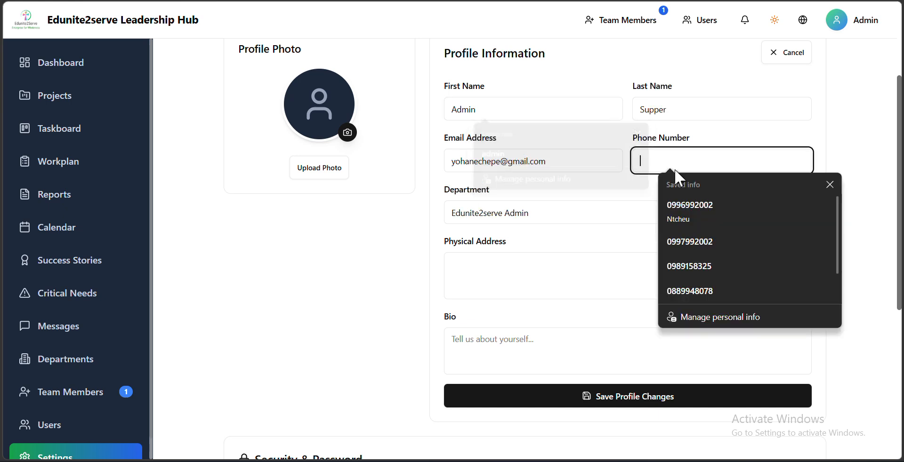
left_click(582, 241)
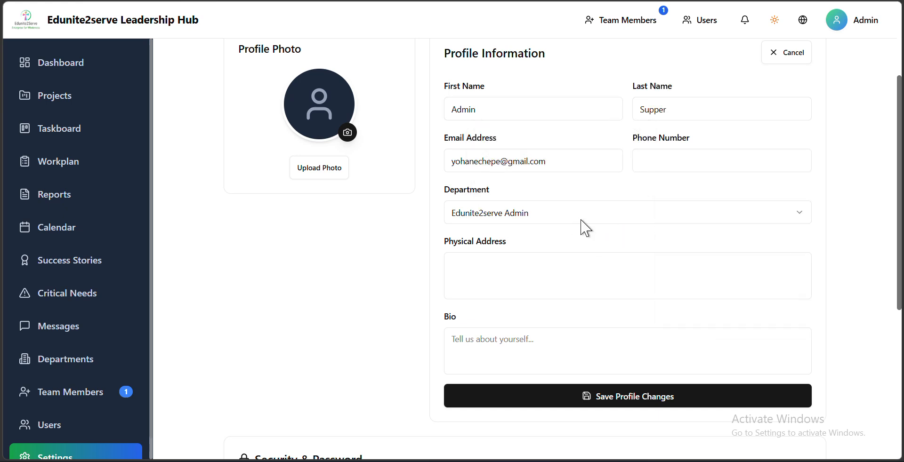
left_click(581, 220)
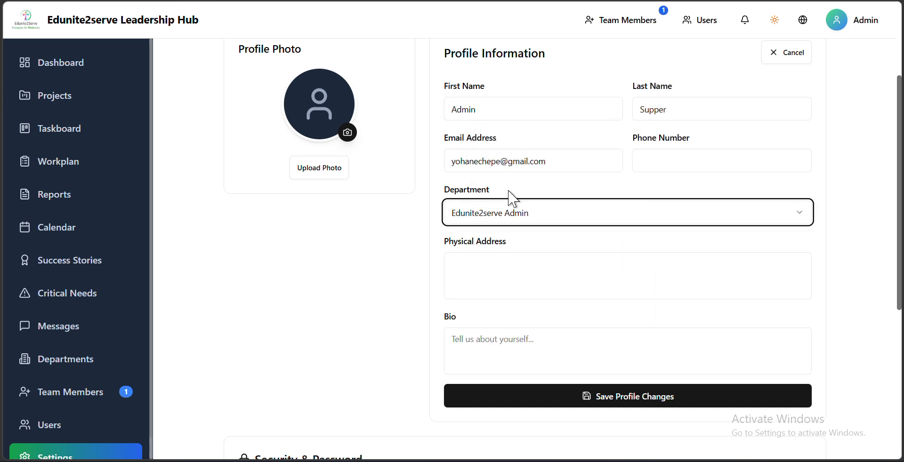
left_click(518, 283)
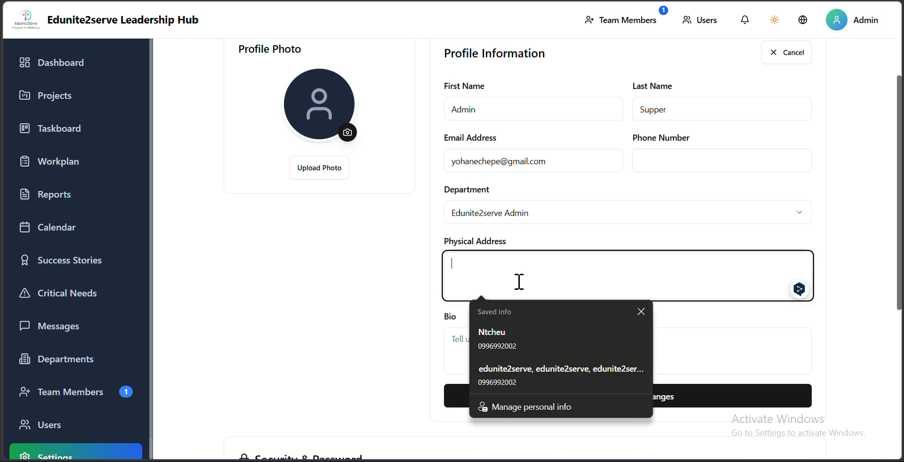
left_click(408, 309)
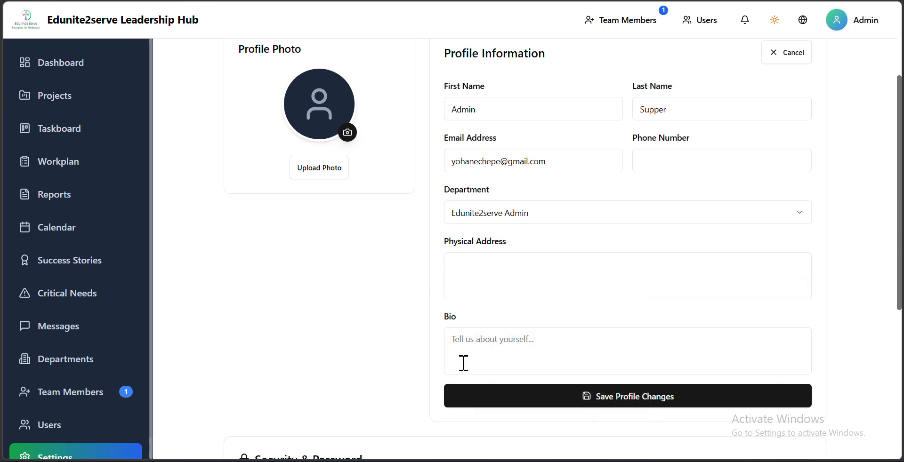
- Return to the dashboard, examine the welcome name and department, and view the admin account's profile card
left_click(84, 66)
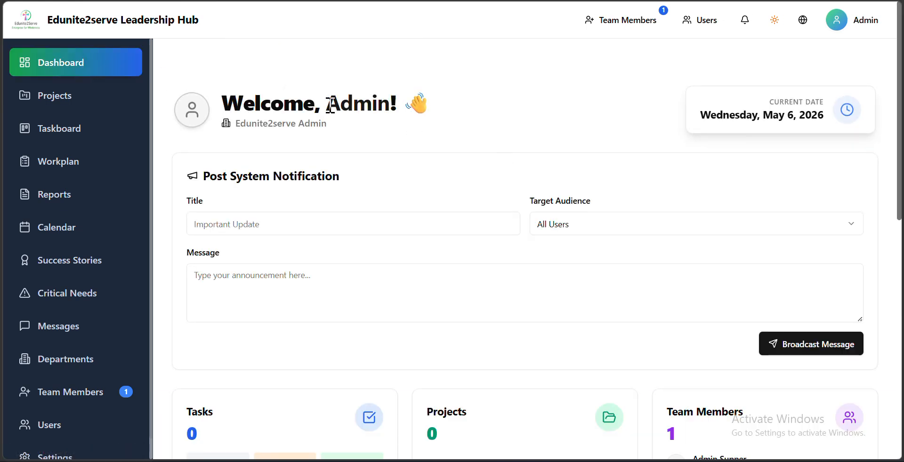
left_click_drag(333, 103, 409, 105)
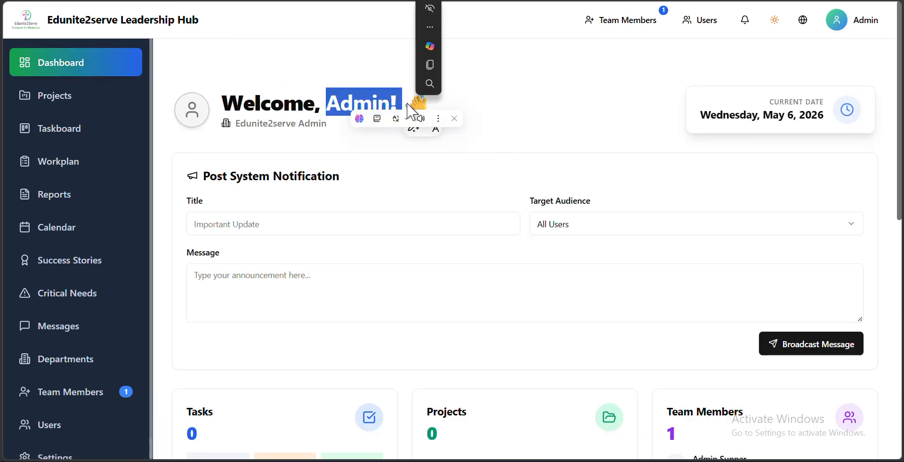
left_click(326, 129)
left_click_drag(235, 124, 318, 127)
left_click(855, 25)
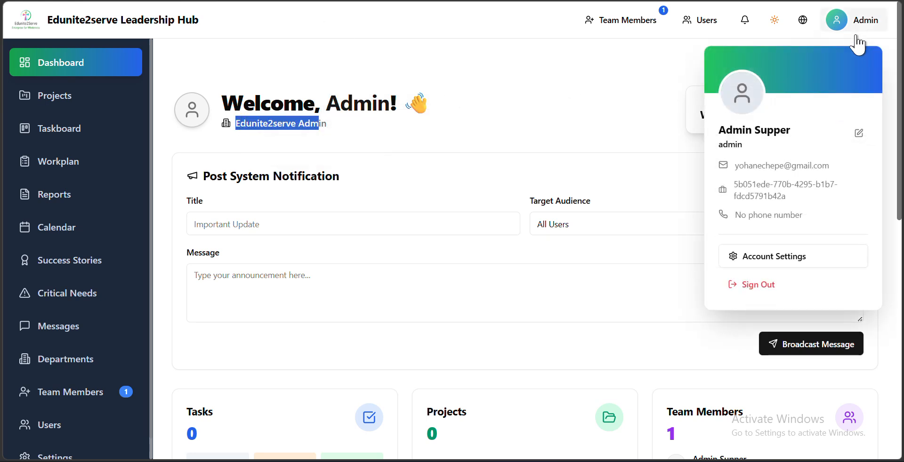
left_click(575, 94)
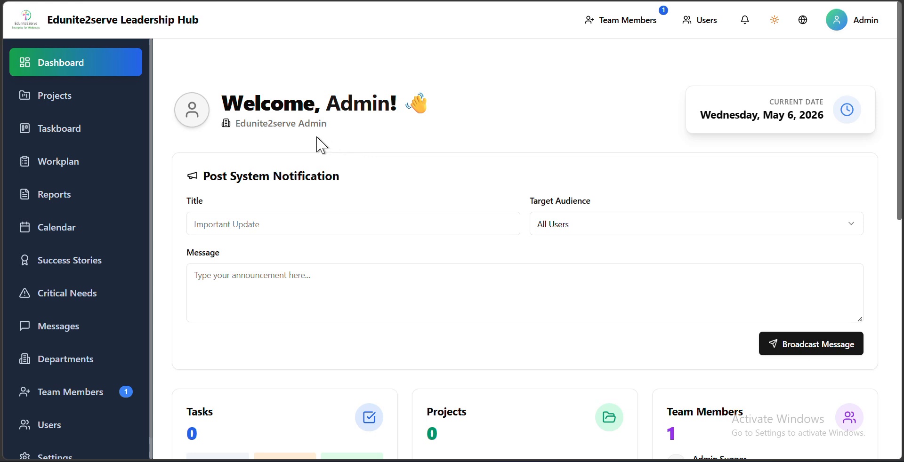
- Enter the title "Demo" and the message "Hi" for a new system notification on the dashboard
scroll(435, 274, "down", 1)
scroll(435, 274, "down", 3)
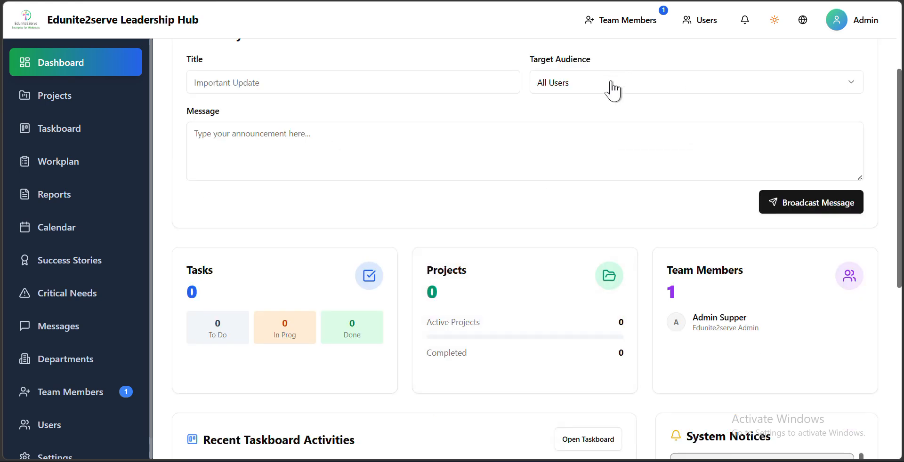
scroll(558, 126, "up", 2)
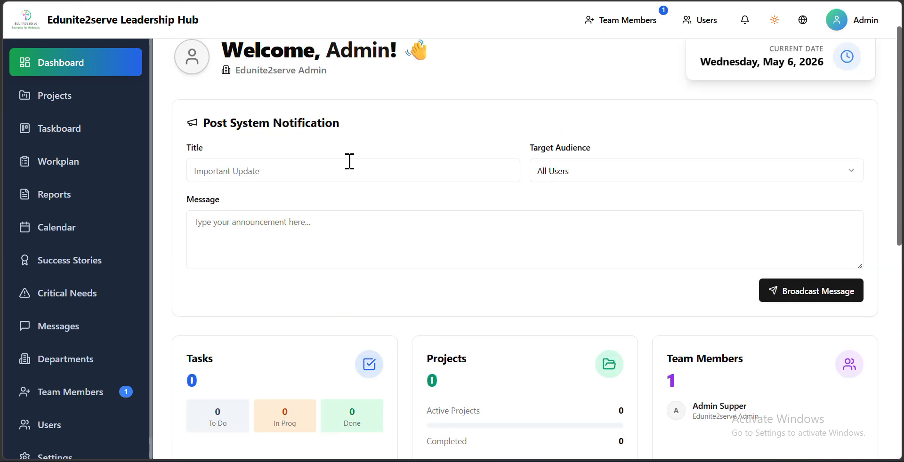
left_click(324, 175)
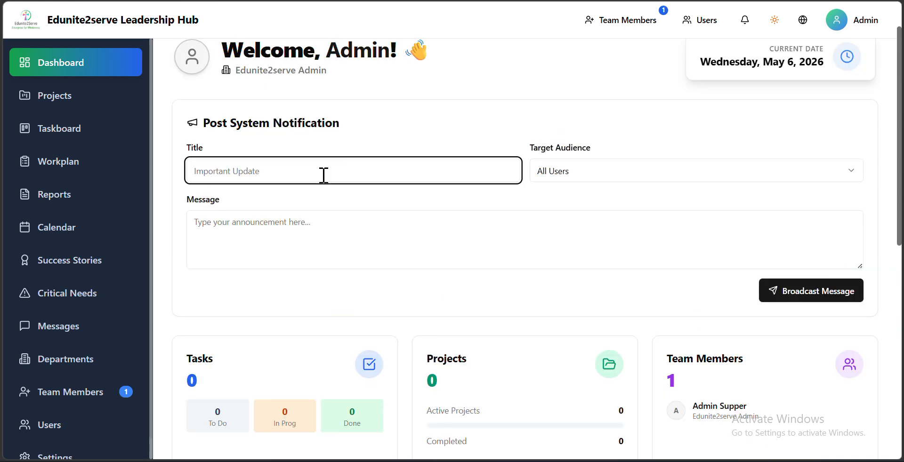
type("D")
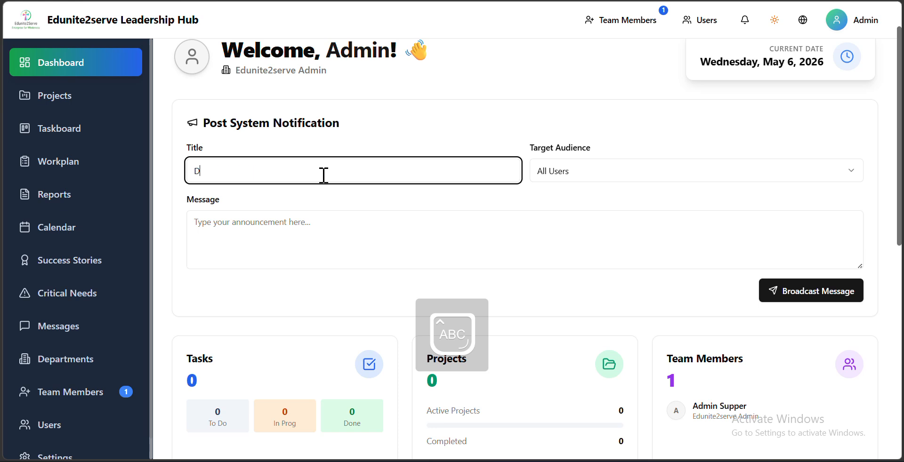
type("emo")
left_click(303, 222)
type("Hi")
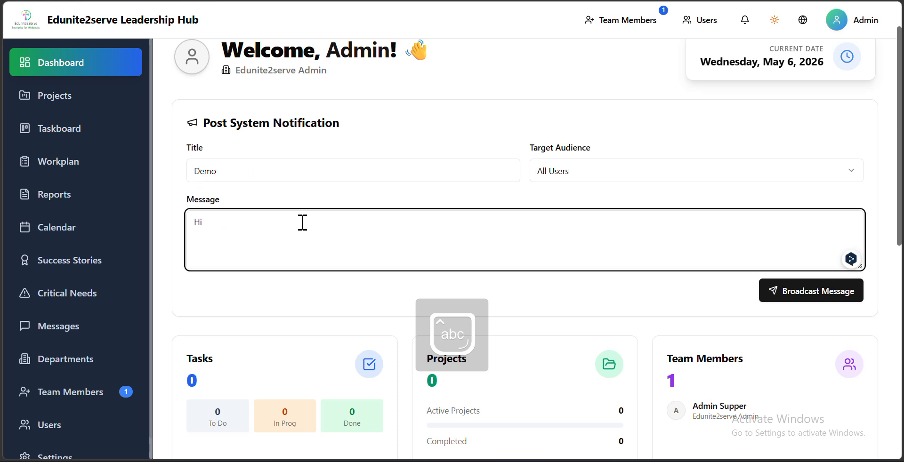
- Set the notification's target audience to FS Visual Learning Community Department and broadcast it
left_click(587, 175)
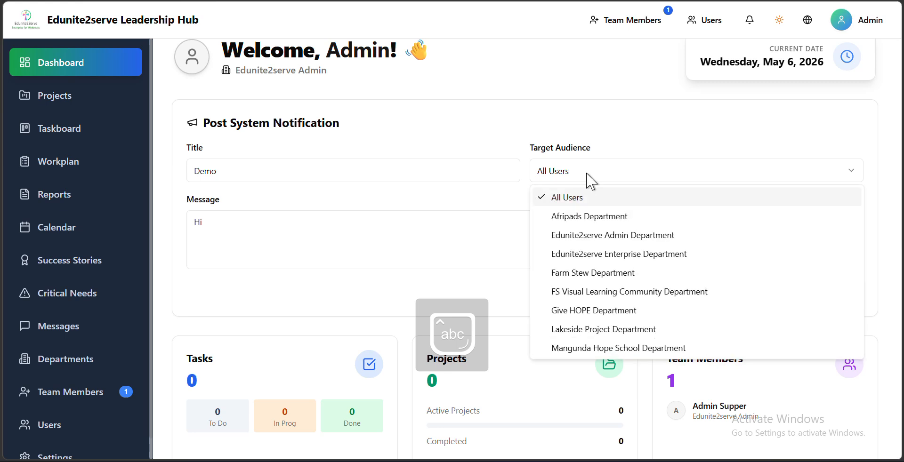
left_click(575, 220)
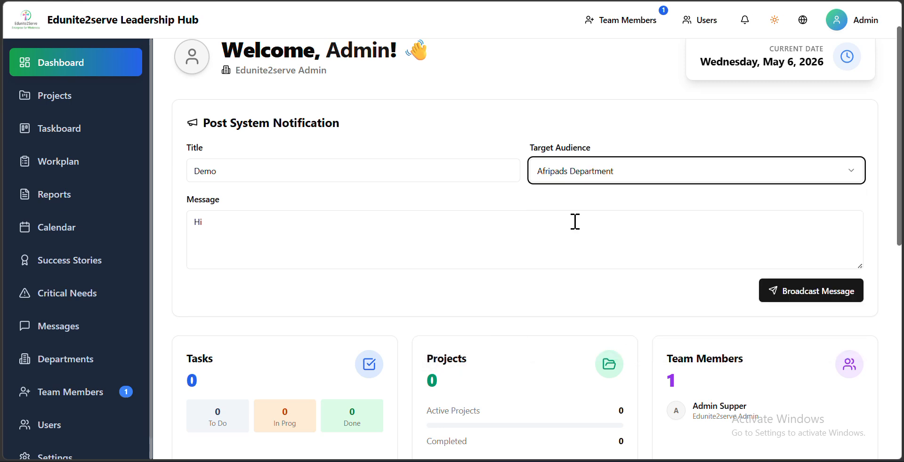
left_click(587, 177)
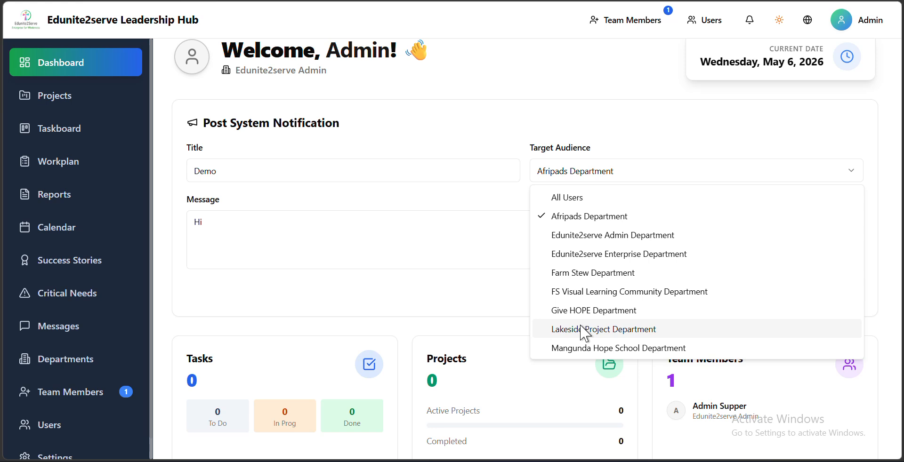
left_click(594, 291)
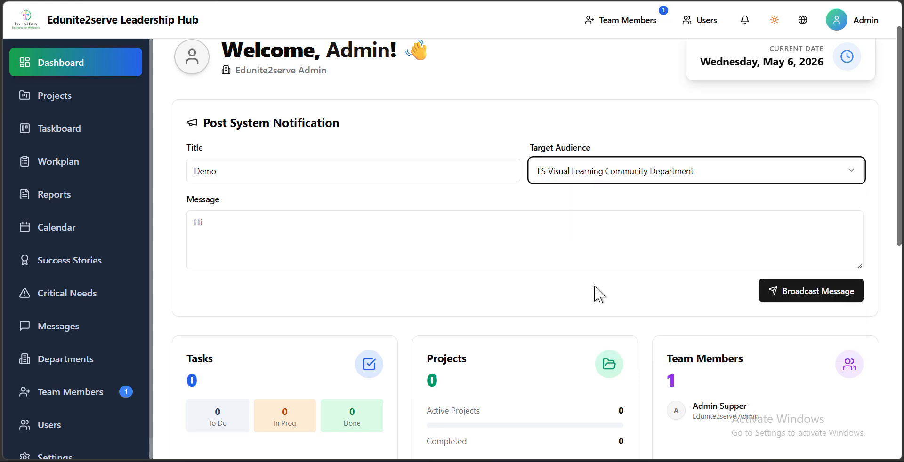
left_click(824, 294)
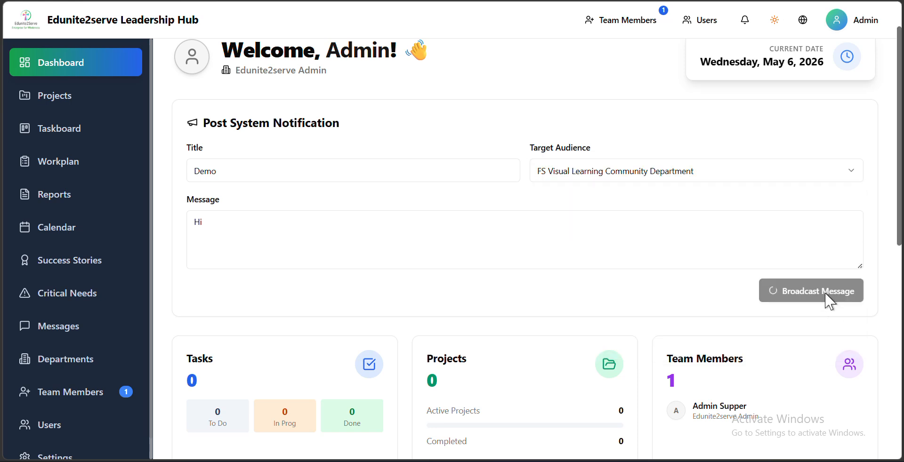